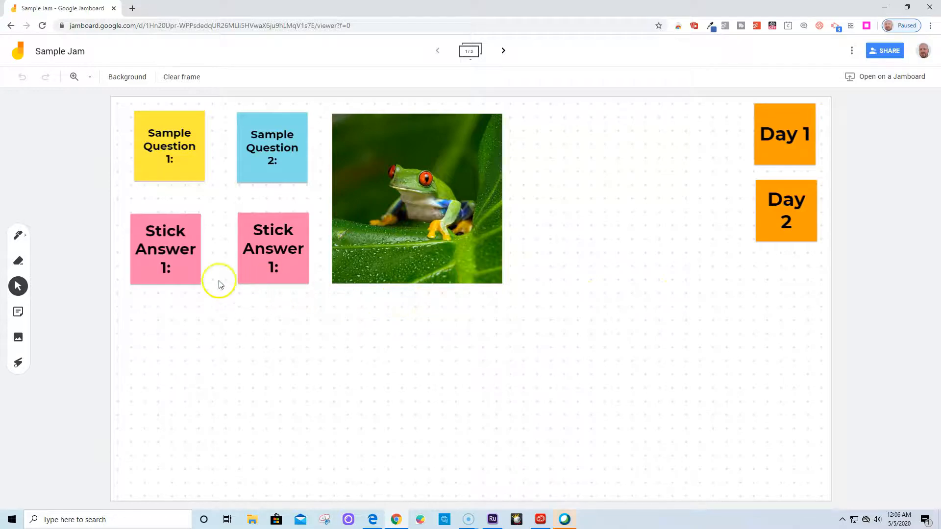
# Step: Create a new jam from the Jamboard home page and rename it Sample Jam 1
pyautogui.click(11, 26)
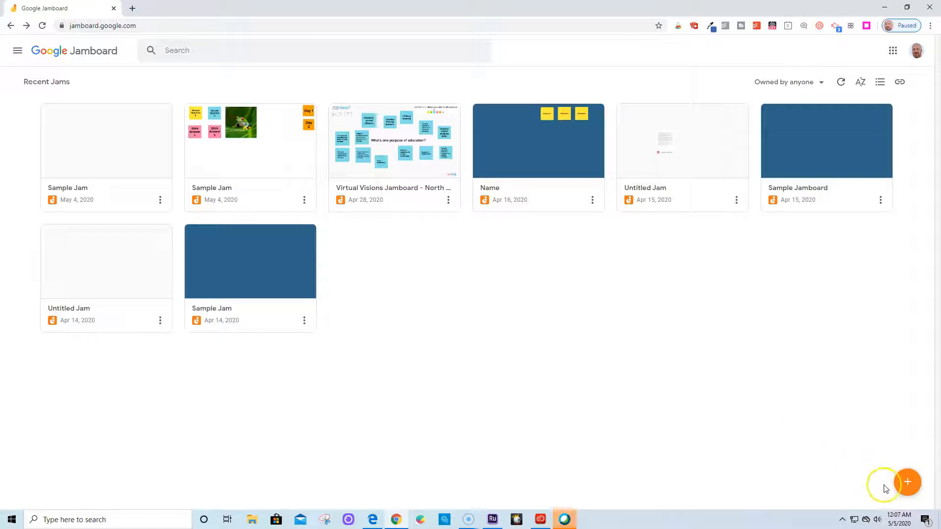
pyautogui.click(905, 488)
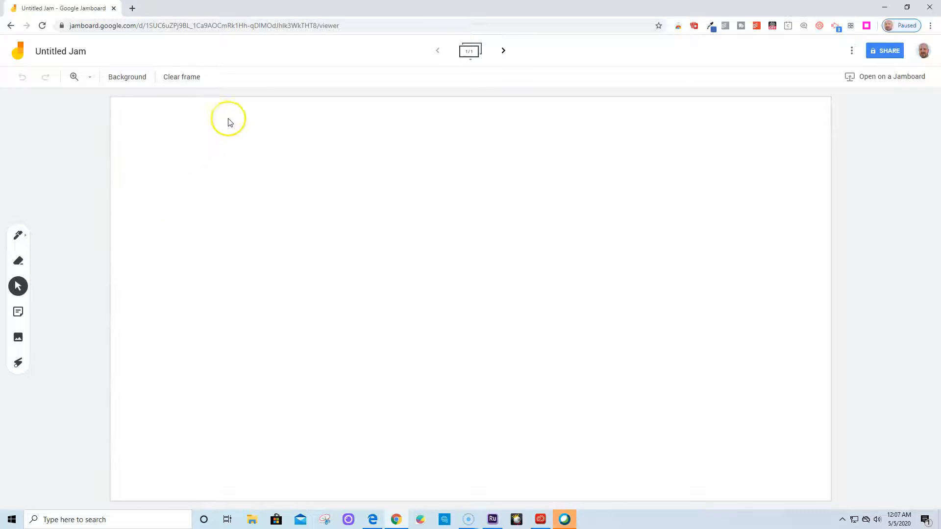
pyautogui.click(72, 51)
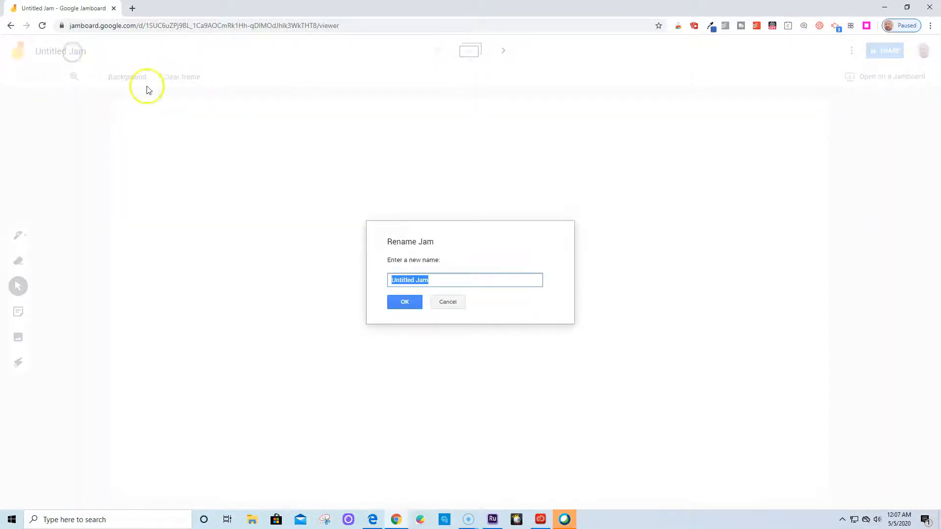
pyautogui.write('Samp')
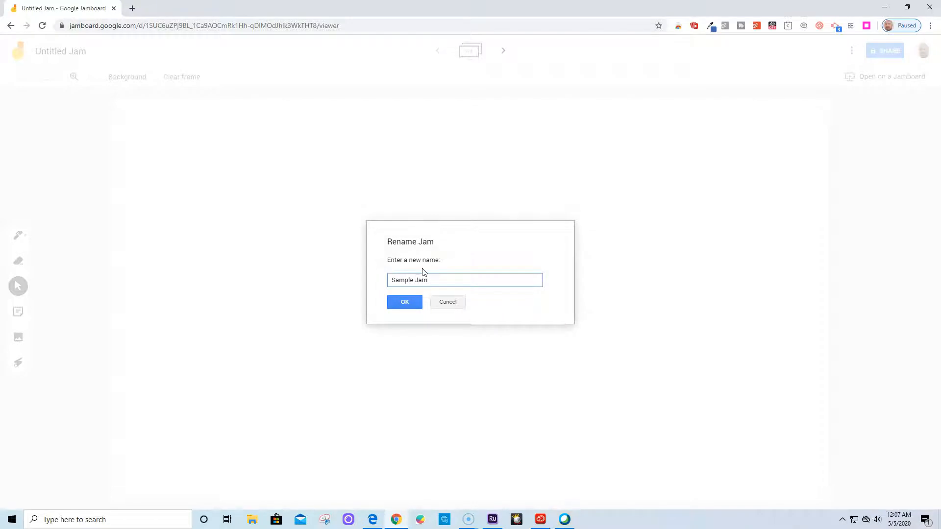
pyautogui.click(395, 303)
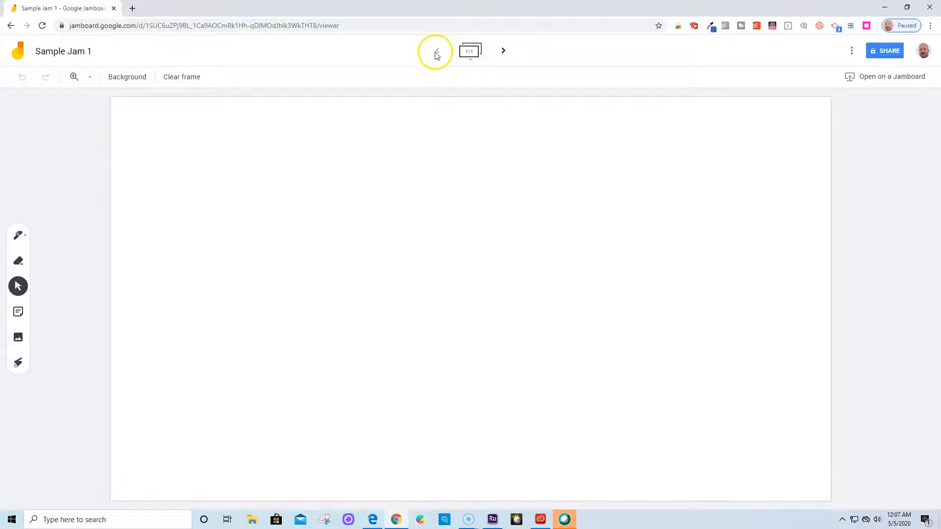
# Step: Add a second frame after the first one, return to frame 1 and collapse the frame bar
pyautogui.click(470, 55)
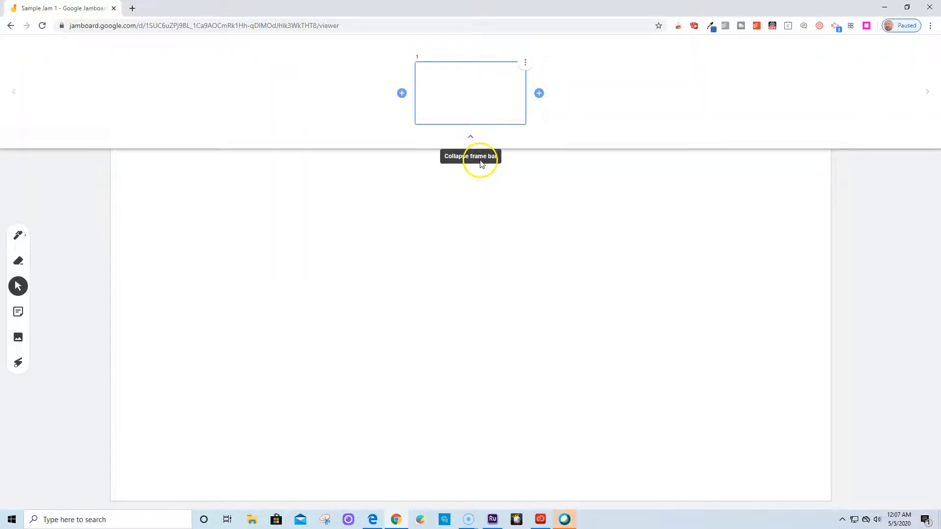
pyautogui.click(539, 94)
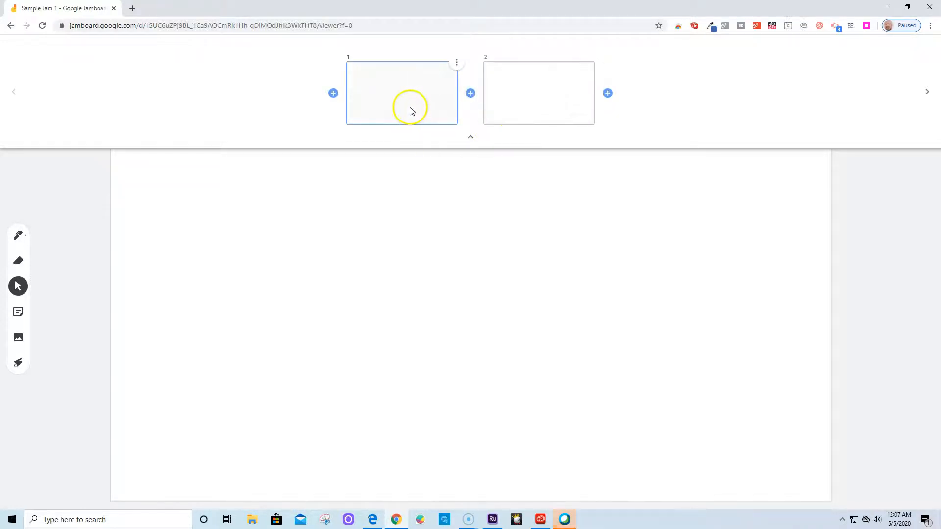
pyautogui.click(510, 98)
pyautogui.click(383, 113)
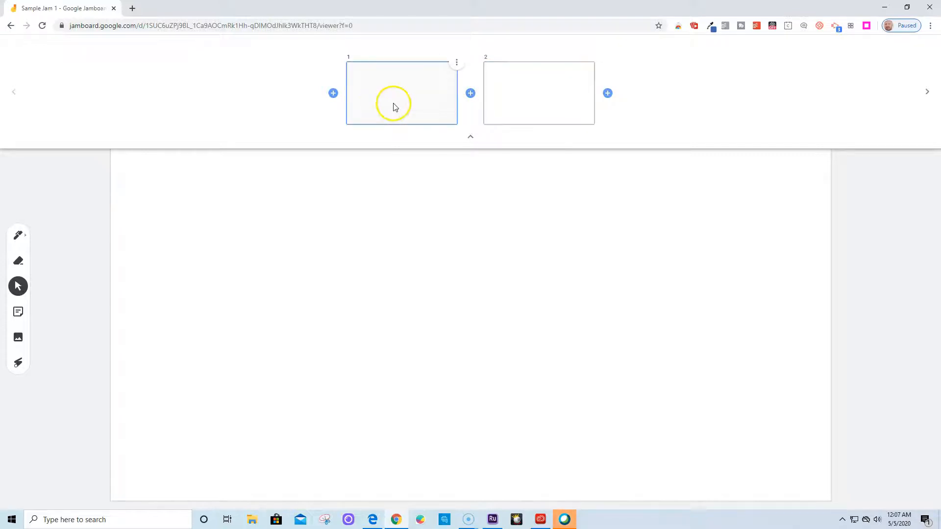
pyautogui.click(433, 189)
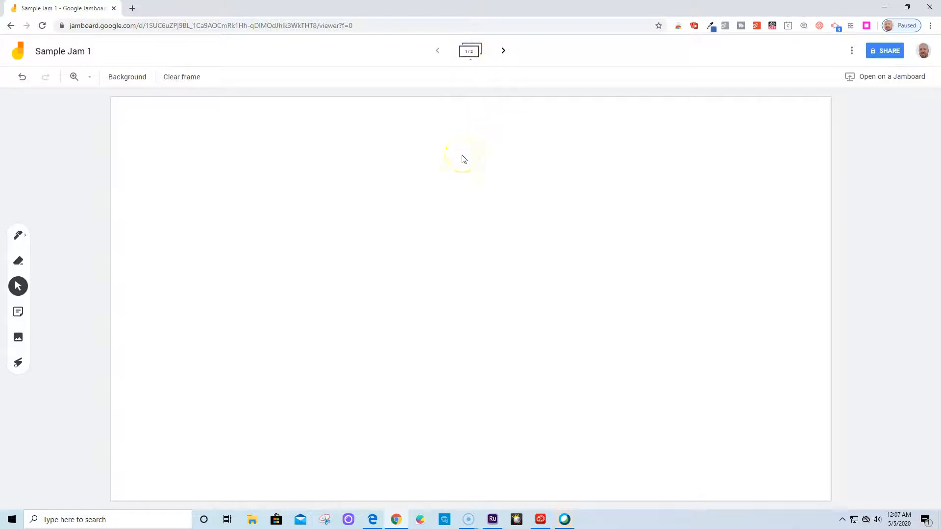
pyautogui.click(424, 158)
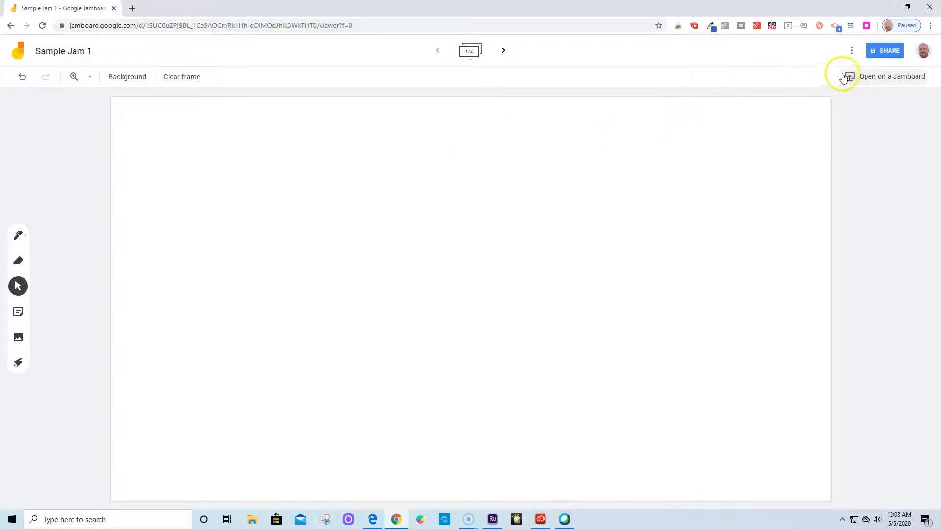
# Step: Start sharing the jam by adding a colleague's e-mail address, and cancel the invitation without sending it
pyautogui.click(885, 54)
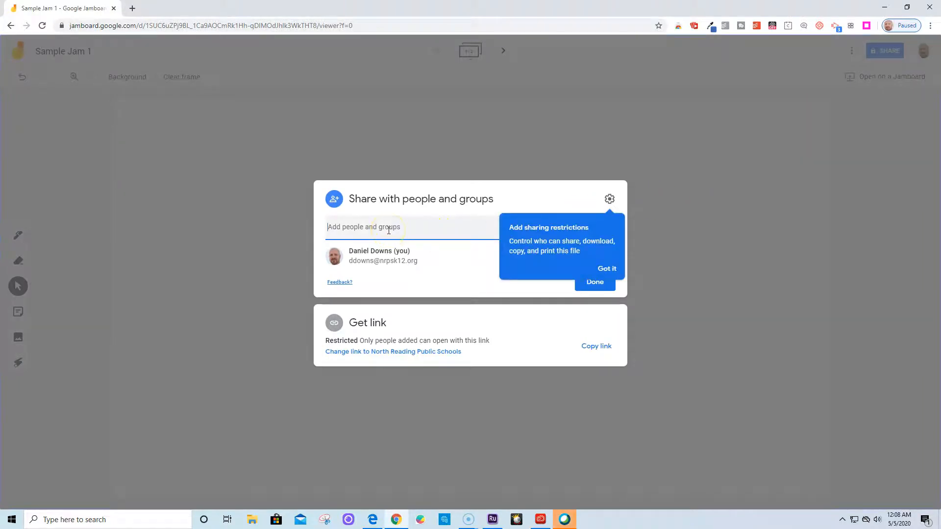
pyautogui.hotkey('ctrl', 'v')
pyautogui.click(426, 260)
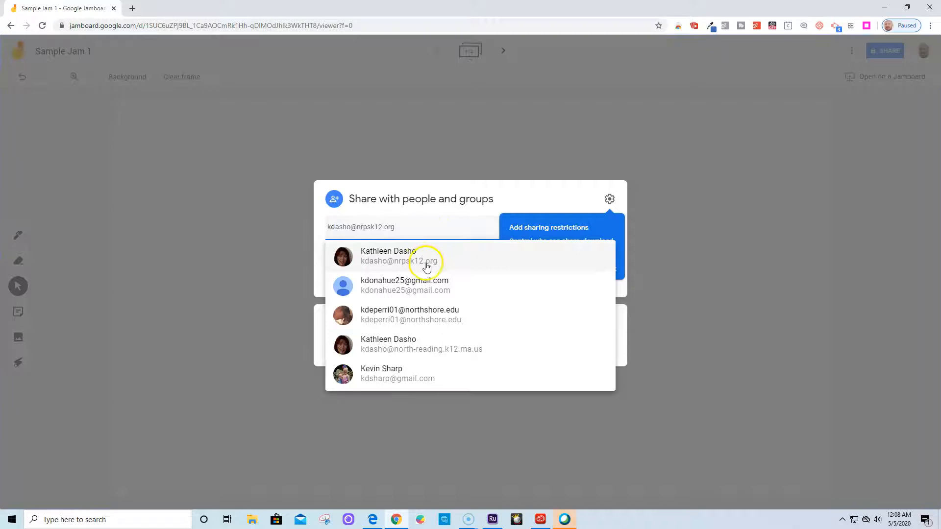
pyautogui.click(382, 238)
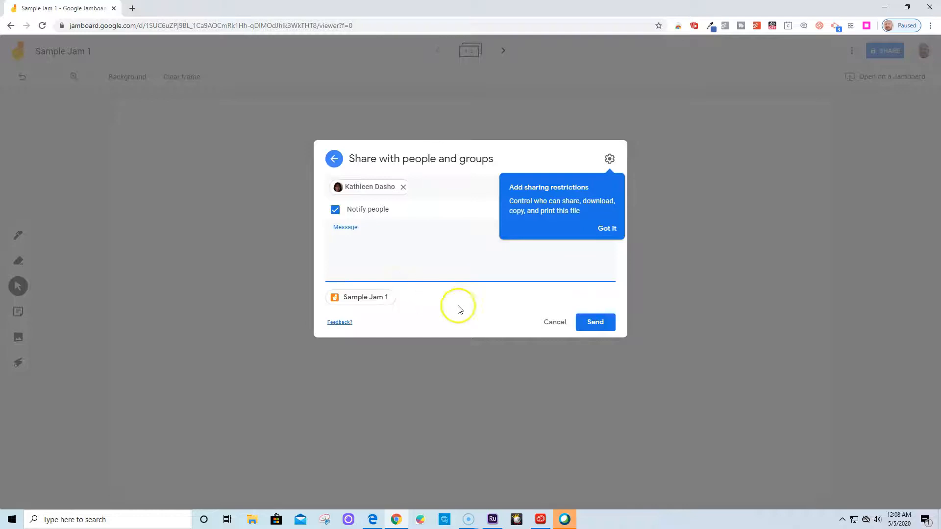
pyautogui.click(551, 322)
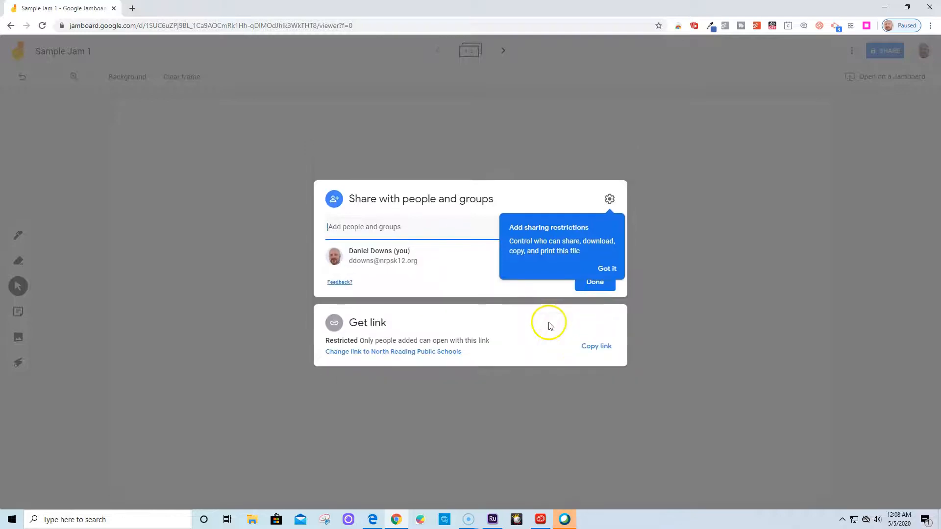
pyautogui.click(726, 320)
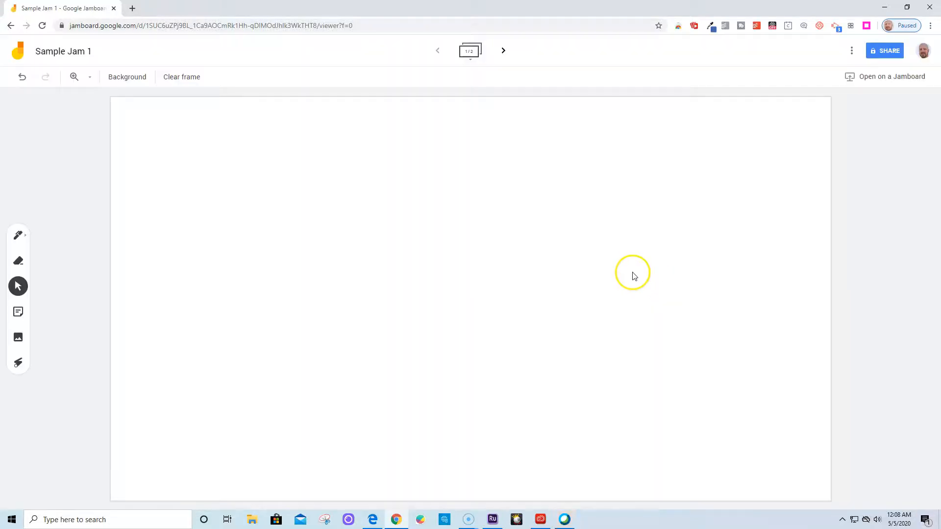
pyautogui.click(853, 53)
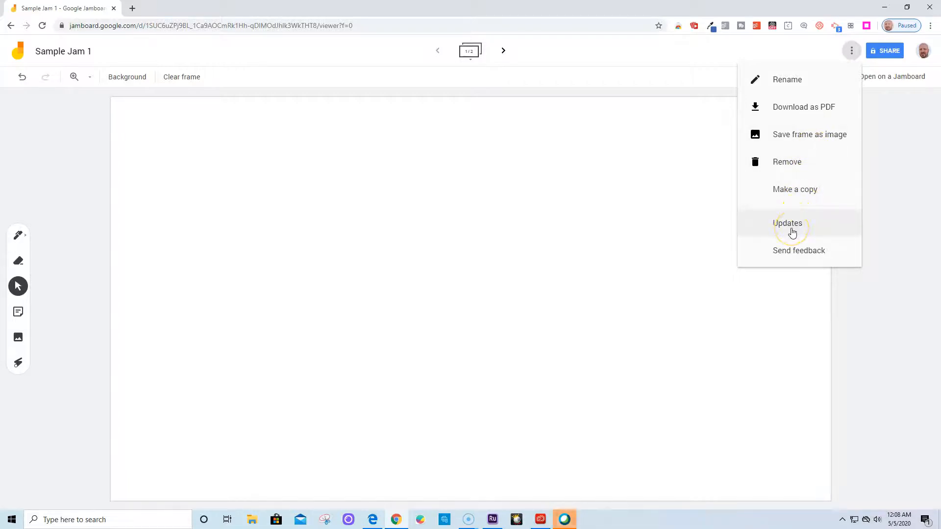
pyautogui.click(759, 304)
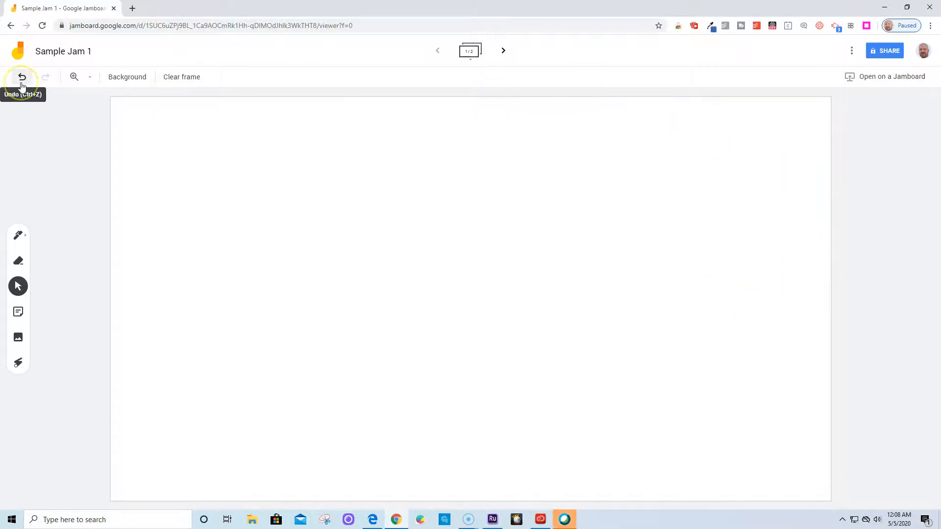
pyautogui.click(47, 84)
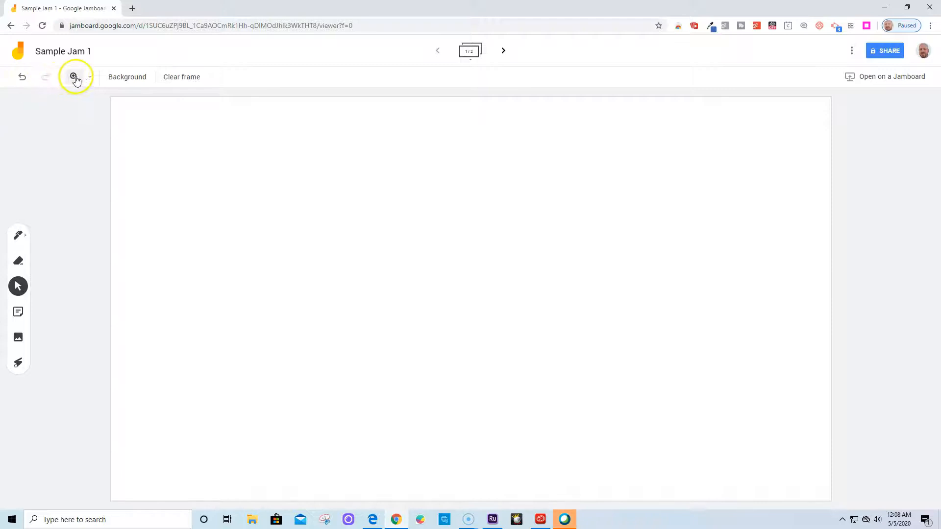
pyautogui.click(91, 78)
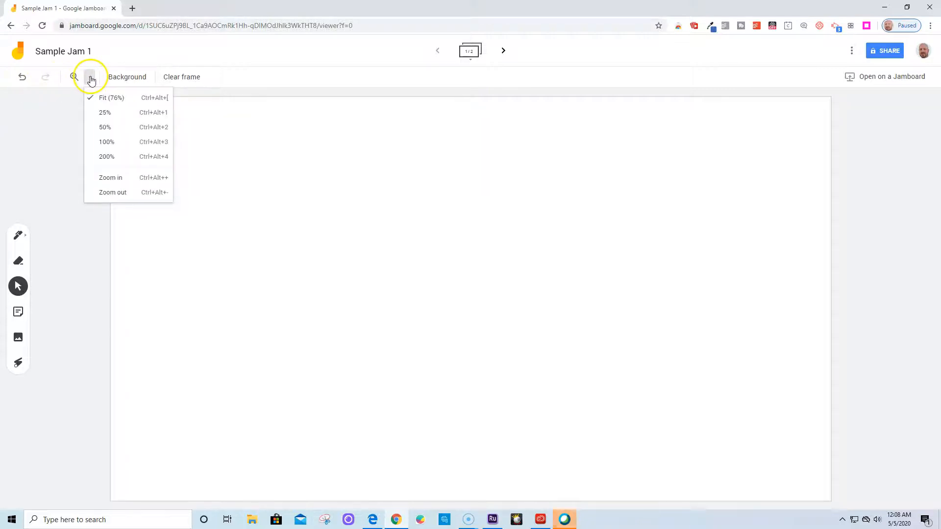
# Step: Set the first frame's background to the grey grid
pyautogui.click(126, 78)
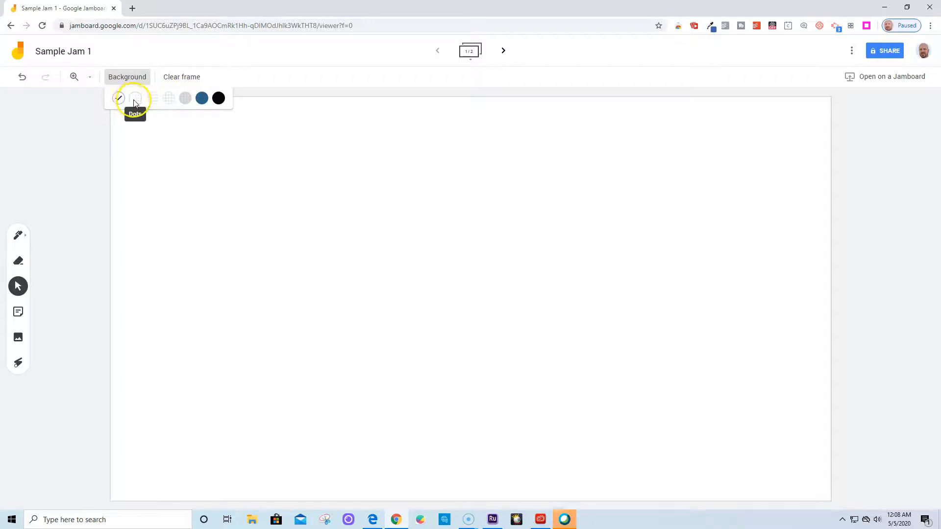
pyautogui.click(184, 100)
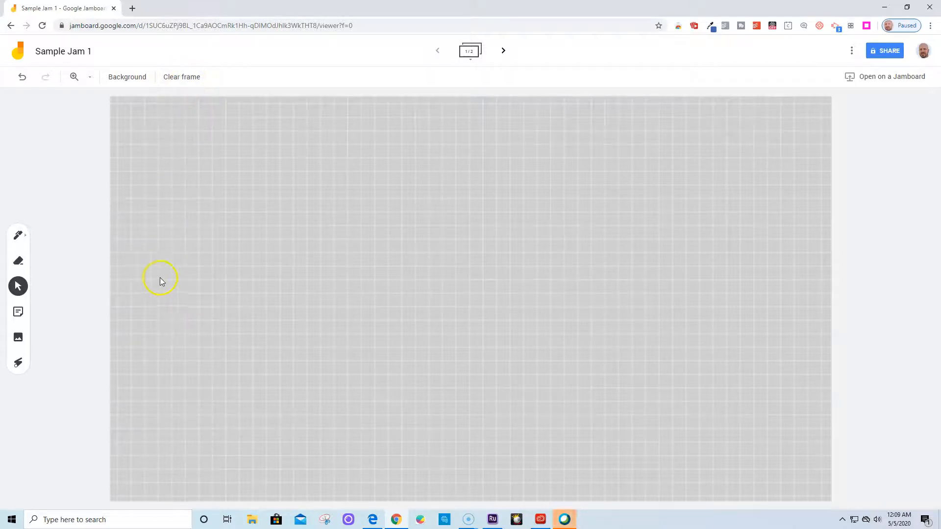
# Step: Draw a large capital letter D in red with the Brush near the frame's upper-left corner
pyautogui.click(26, 243)
pyautogui.click(26, 243)
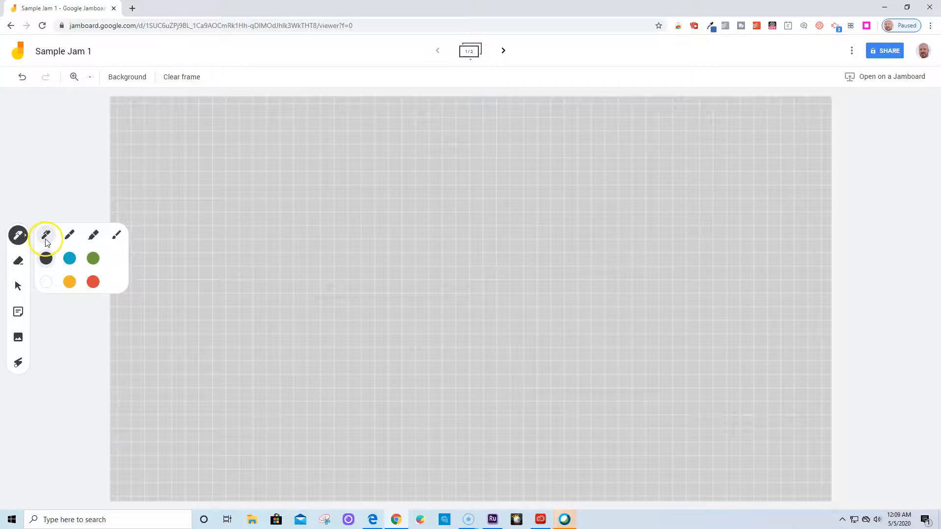
pyautogui.click(65, 238)
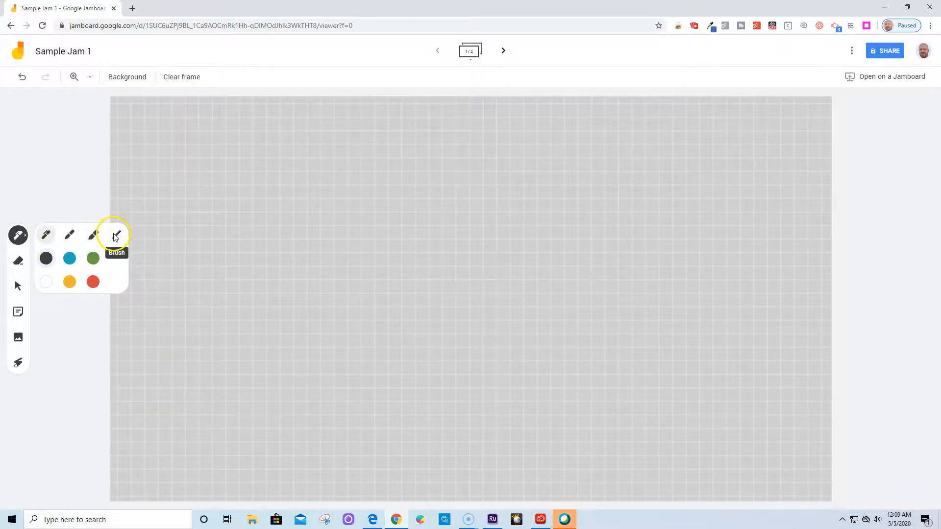
pyautogui.click(92, 282)
pyautogui.click(116, 235)
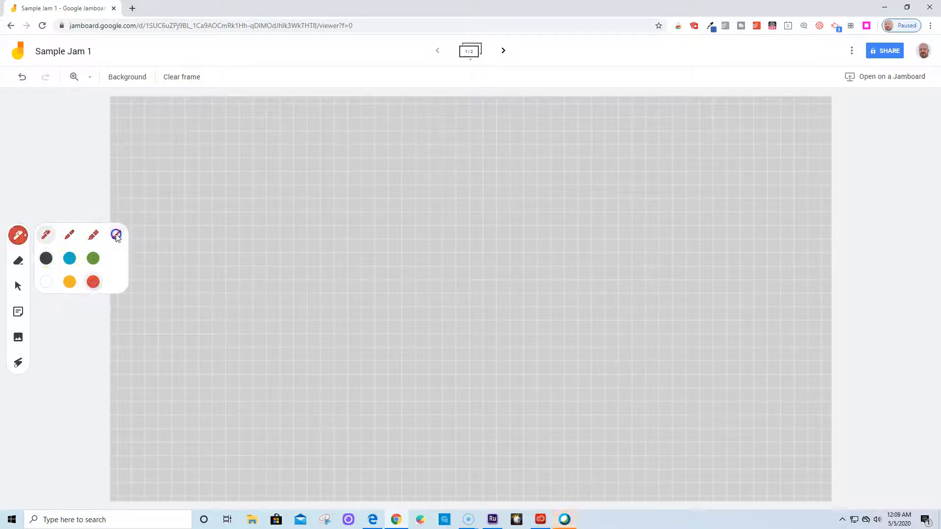
pyautogui.moveTo(147, 137)
pyautogui.mouseDown()
pyautogui.moveTo(146, 211)
pyautogui.moveTo(126, 139)
pyautogui.moveTo(181, 184)
pyautogui.moveTo(153, 218)
pyautogui.moveTo(126, 224)
pyautogui.mouseUp()
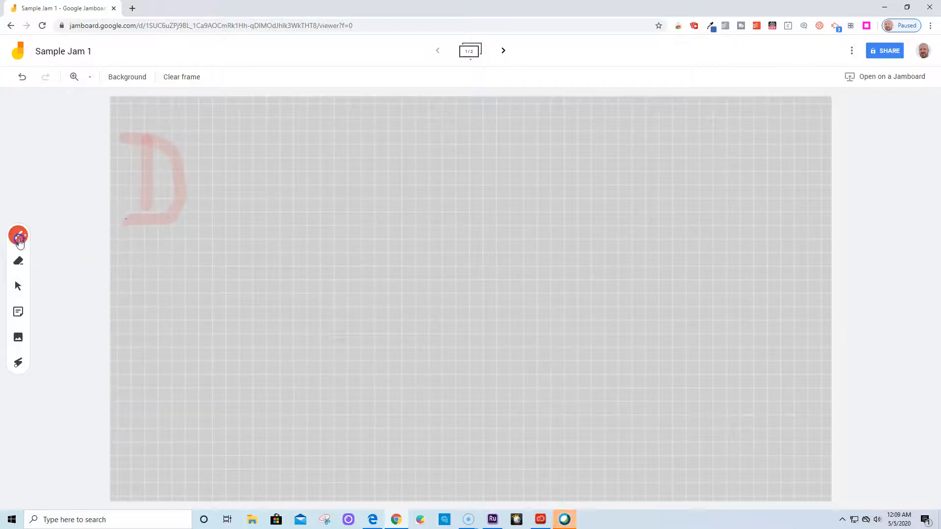
# Step: Draw three red vertical lines beside the letter D, one each with the highlighter, the marker and the pen
pyautogui.click(19, 235)
pyautogui.click(92, 236)
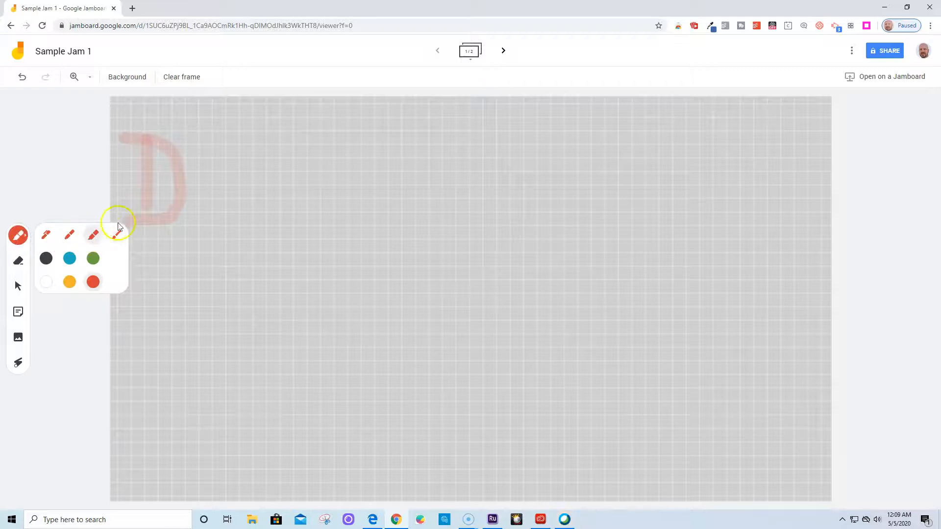
pyautogui.moveTo(212, 139); pyautogui.dragTo(214, 219)
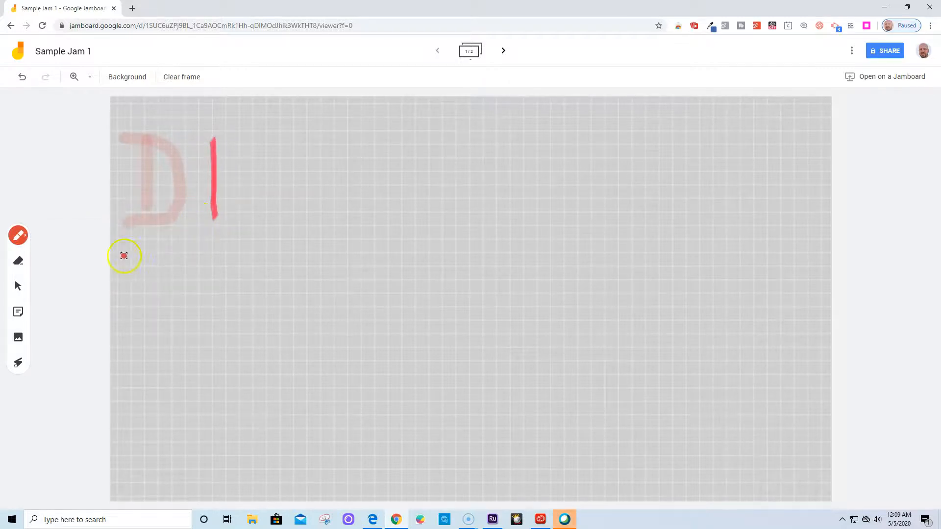
pyautogui.click(18, 236)
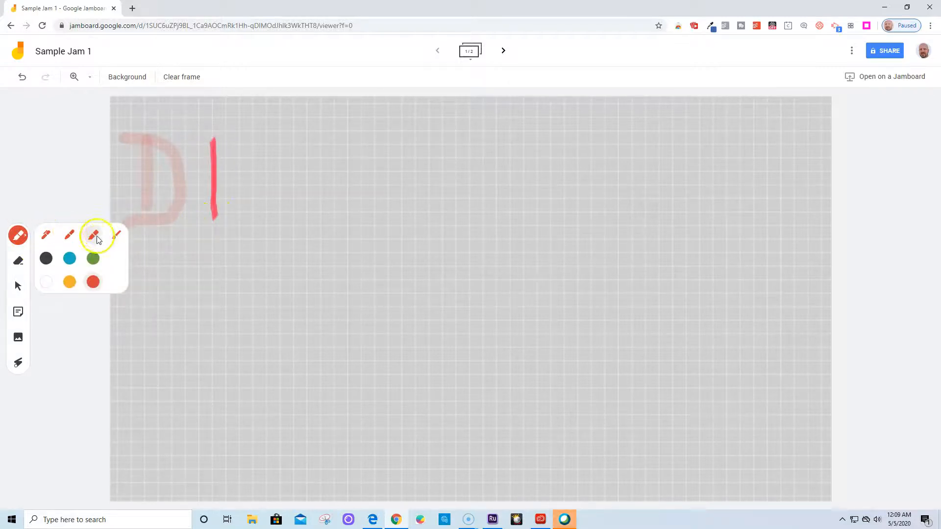
pyautogui.click(67, 237)
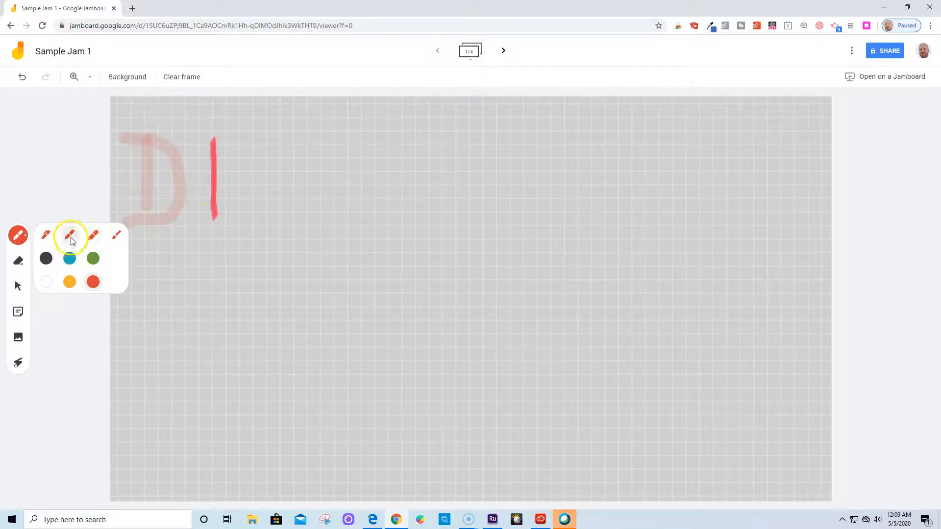
pyautogui.moveTo(242, 139); pyautogui.dragTo(243, 208)
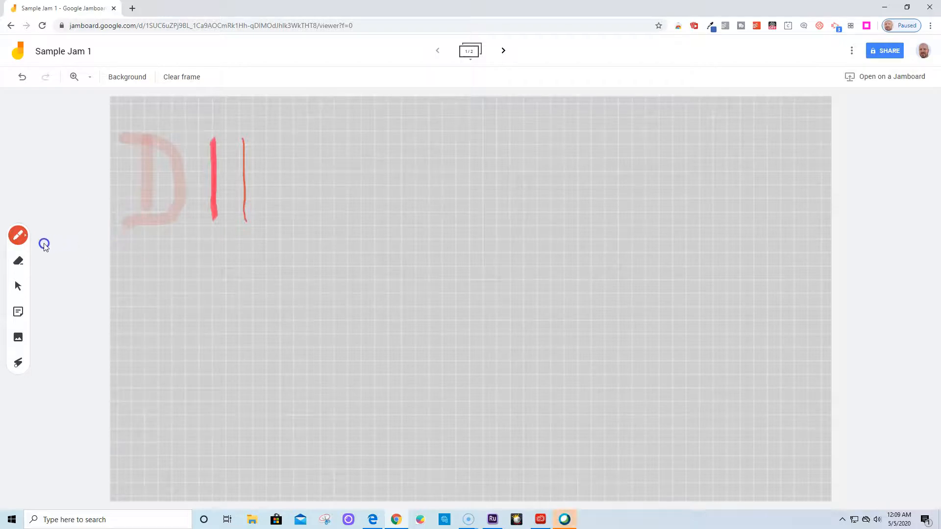
pyautogui.click(18, 235)
pyautogui.click(43, 238)
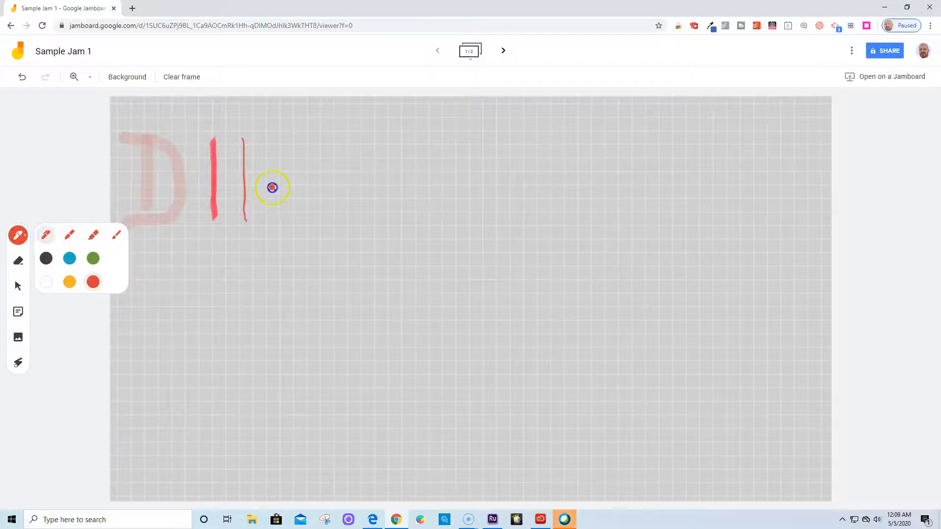
pyautogui.moveTo(277, 141); pyautogui.dragTo(275, 221)
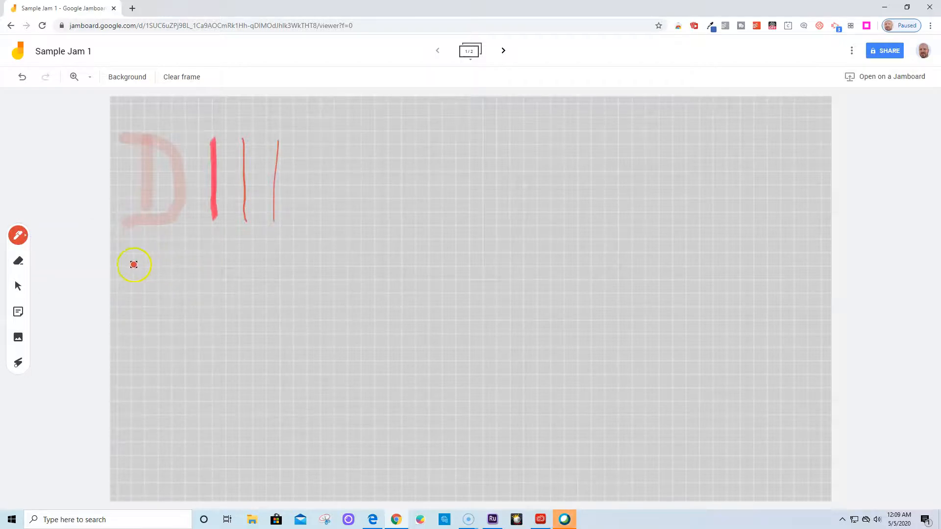
# Step: Erase the thick highlighter line and parts of the letter D and the thinnest pen line
pyautogui.click(21, 239)
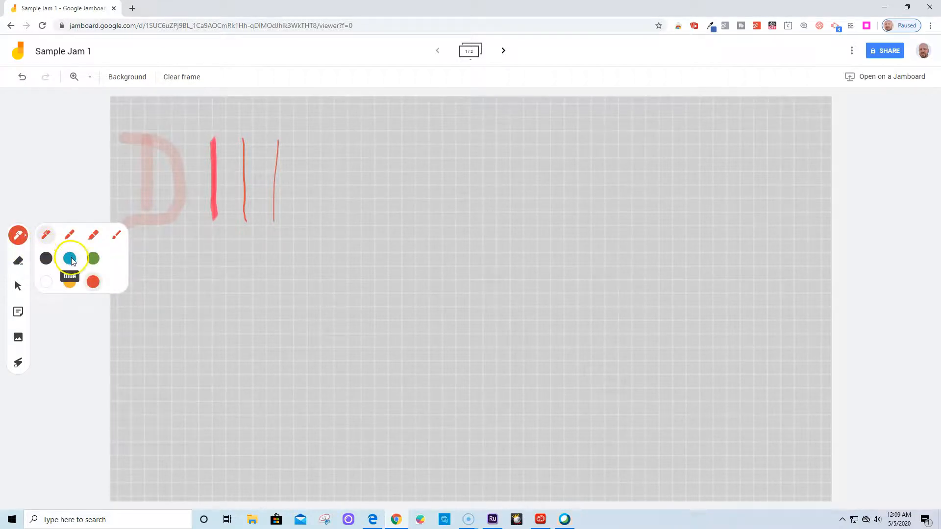
pyautogui.click(20, 263)
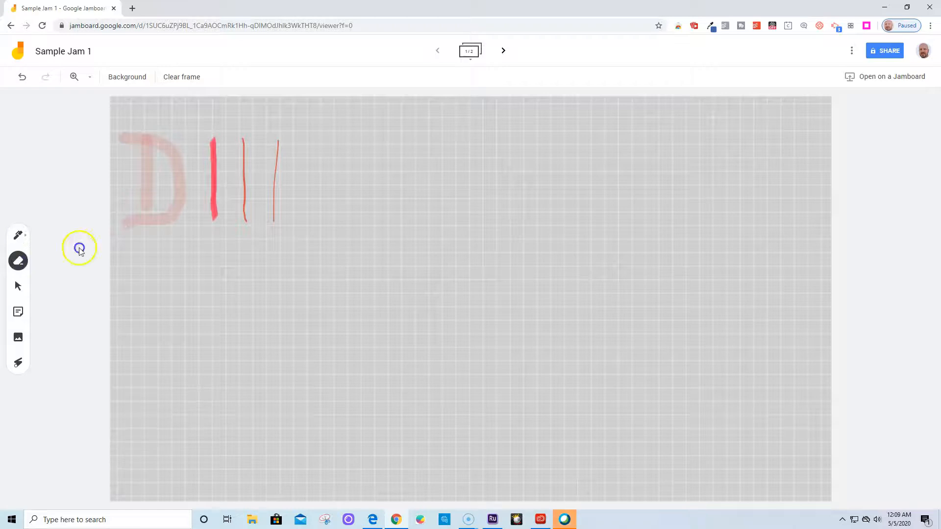
pyautogui.moveTo(221, 212)
pyautogui.mouseDown()
pyautogui.moveTo(214, 134)
pyautogui.moveTo(214, 220)
pyautogui.mouseUp()
pyautogui.moveTo(211, 167); pyautogui.dragTo(214, 150)
pyautogui.moveTo(129, 191)
pyautogui.mouseDown()
pyautogui.moveTo(201, 179)
pyautogui.moveTo(99, 231)
pyautogui.moveTo(273, 224)
pyautogui.moveTo(282, 145)
pyautogui.mouseUp()
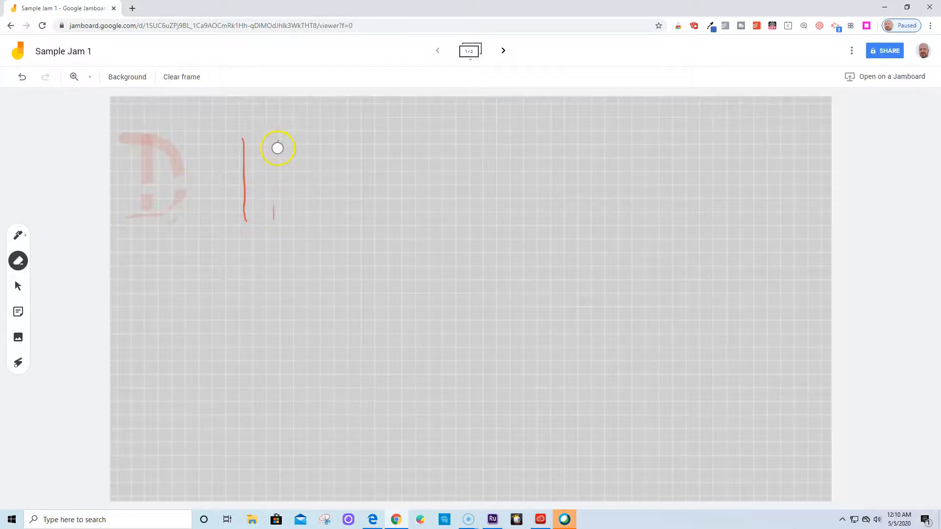
# Step: Clear the frame and add a yellow sticky note reading "Sample 1" in its upper-left corner
pyautogui.click(181, 79)
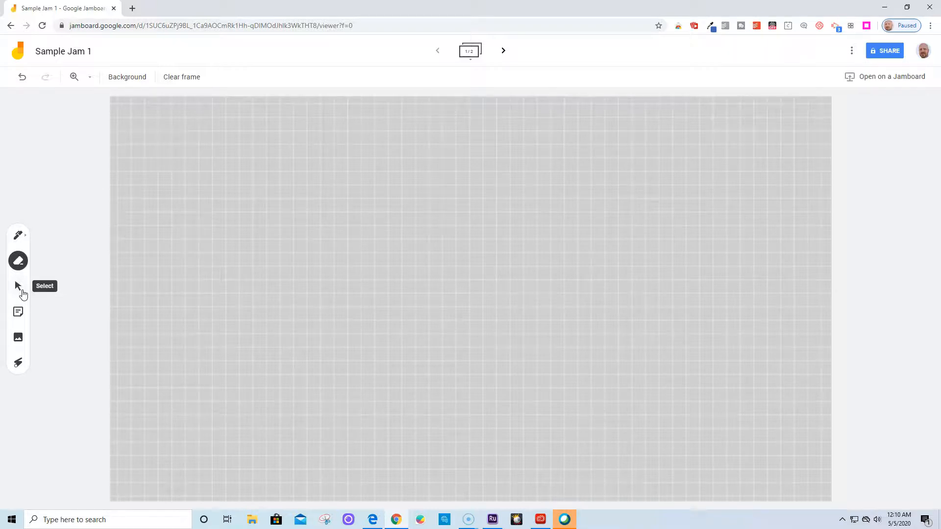
pyautogui.click(18, 313)
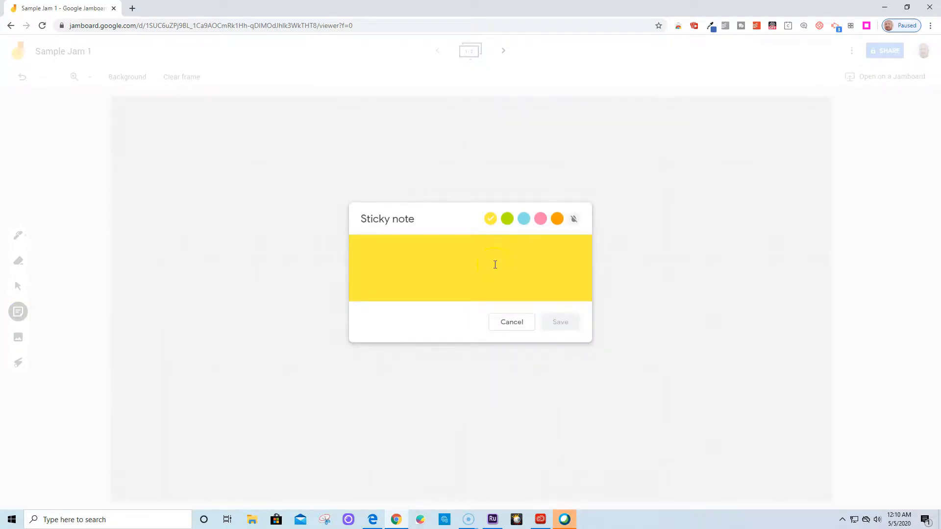
pyautogui.write('Sample 1')
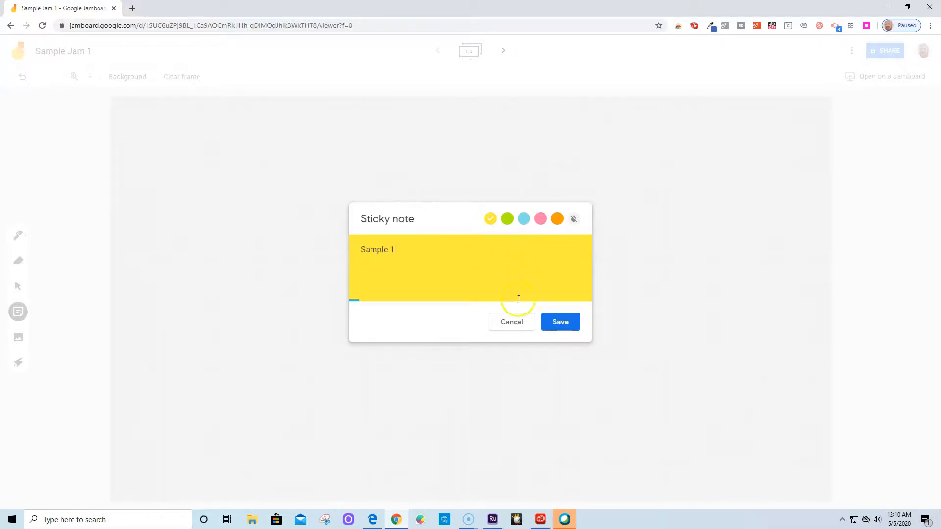
pyautogui.click(560, 325)
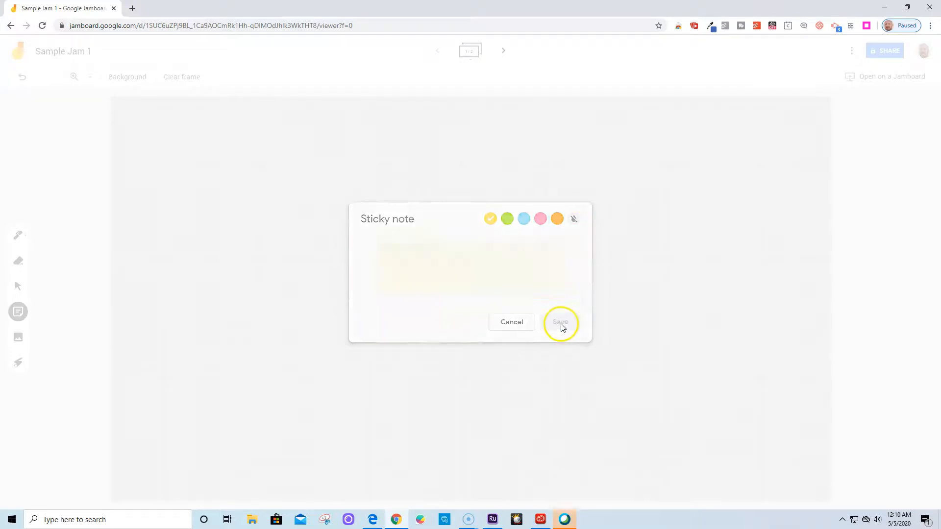
pyautogui.click(420, 366)
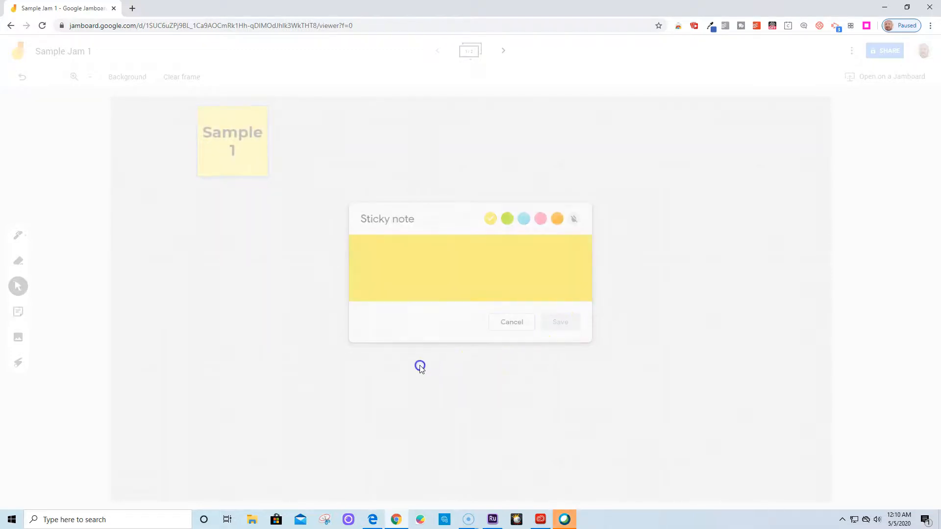
pyautogui.moveTo(219, 169); pyautogui.dragTo(143, 165)
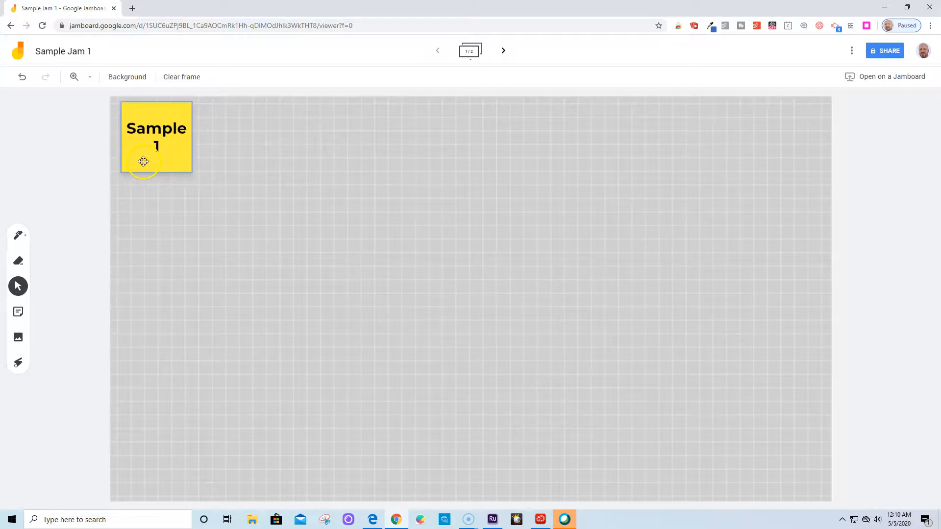
pyautogui.click(354, 163)
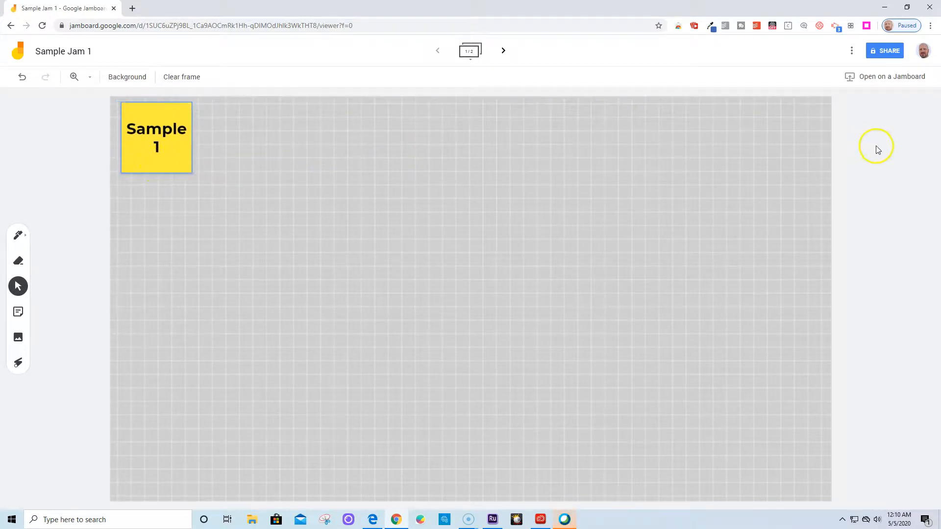
# Step: Duplicate the "Sample 1" note and place the copy directly beside it, to its right
pyautogui.click(176, 143)
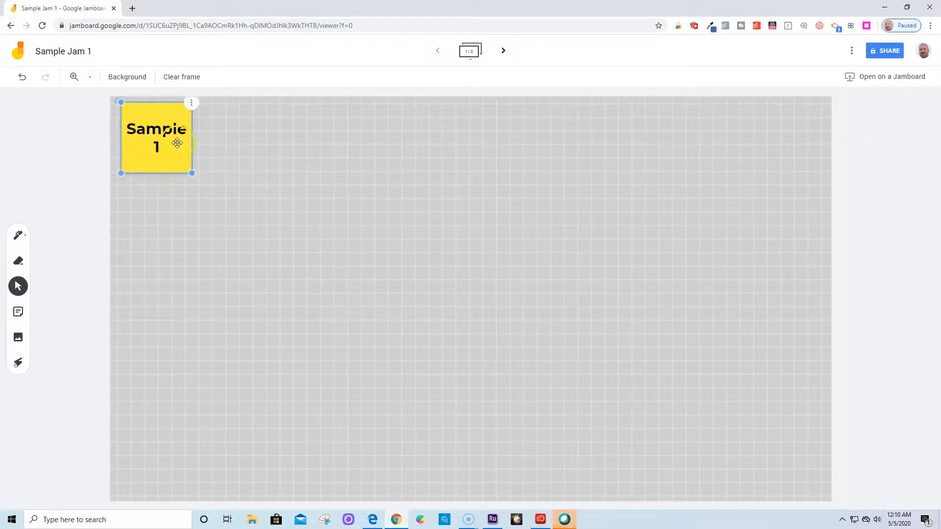
pyautogui.click(188, 106)
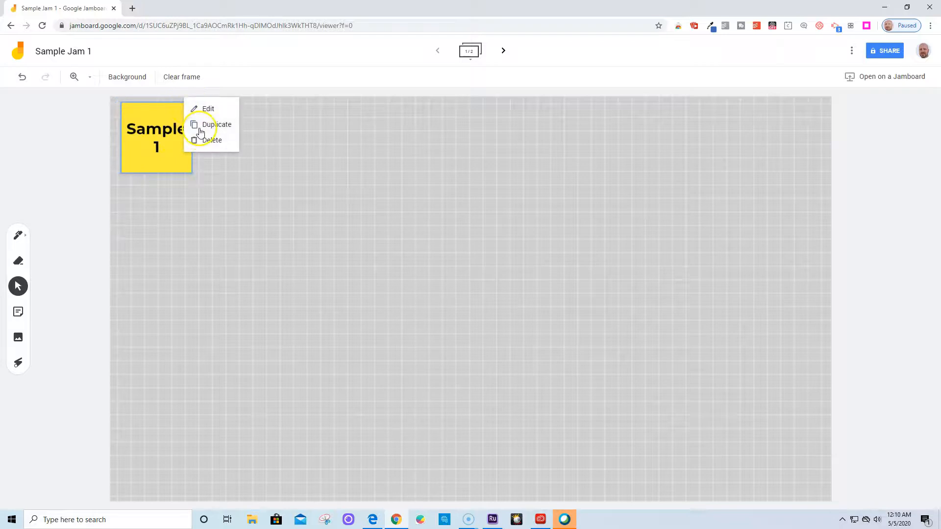
pyautogui.click(198, 125)
pyautogui.moveTo(170, 163); pyautogui.dragTo(238, 151)
# Step: Change the copied sticky note's text to "Sample 2"
pyautogui.doubleClick(239, 150)
pyautogui.press('BackSpace')
pyautogui.write('2')
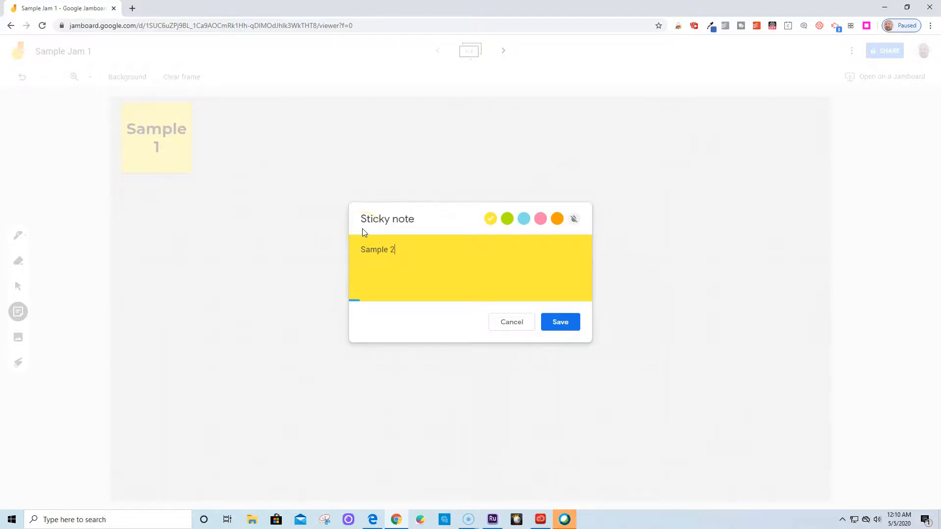
pyautogui.click(566, 320)
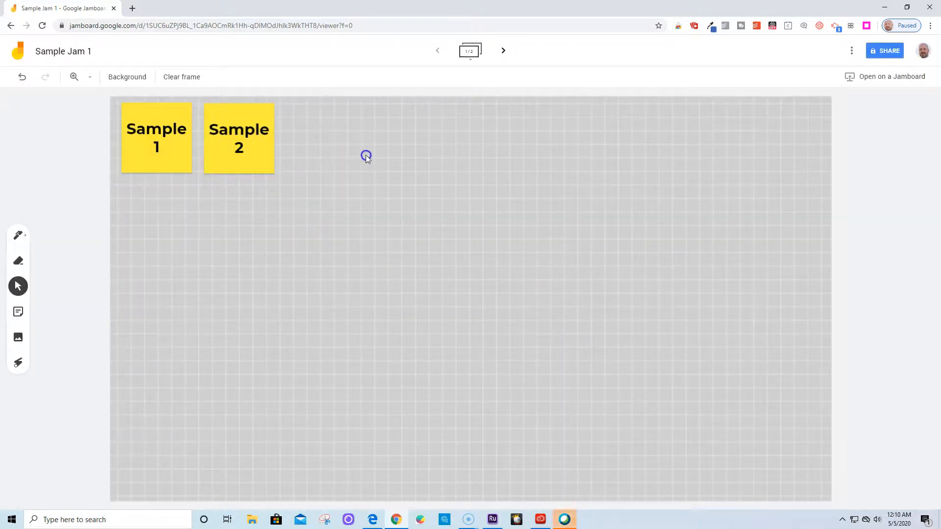
pyautogui.doubleClick(245, 154)
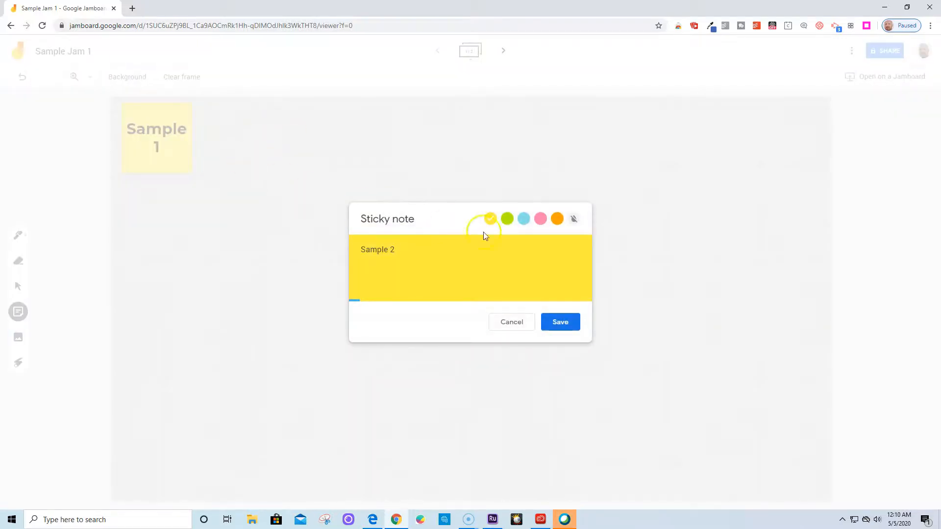
pyautogui.click(532, 325)
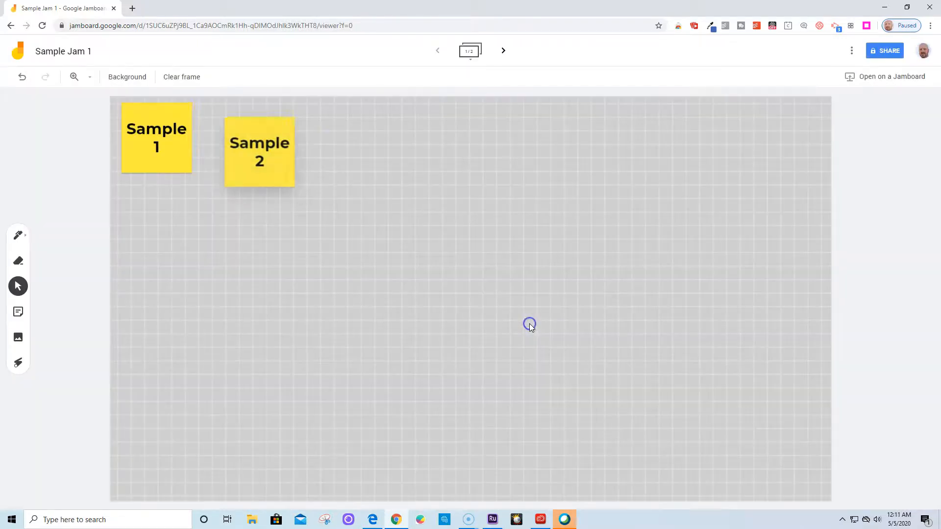
# Step: Duplicate the "Sample 2" note and line the copy up to its right as the third note
pyautogui.click(233, 160)
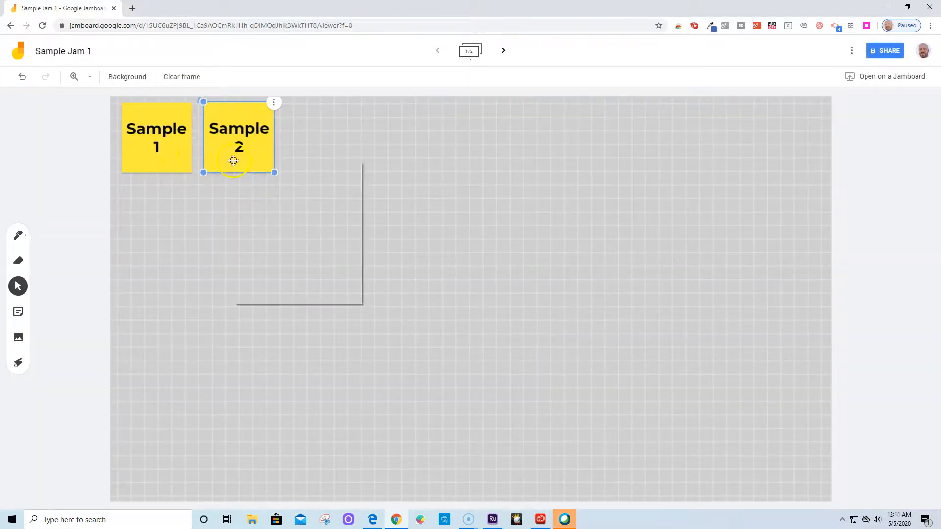
pyautogui.click(274, 103)
pyautogui.click(286, 123)
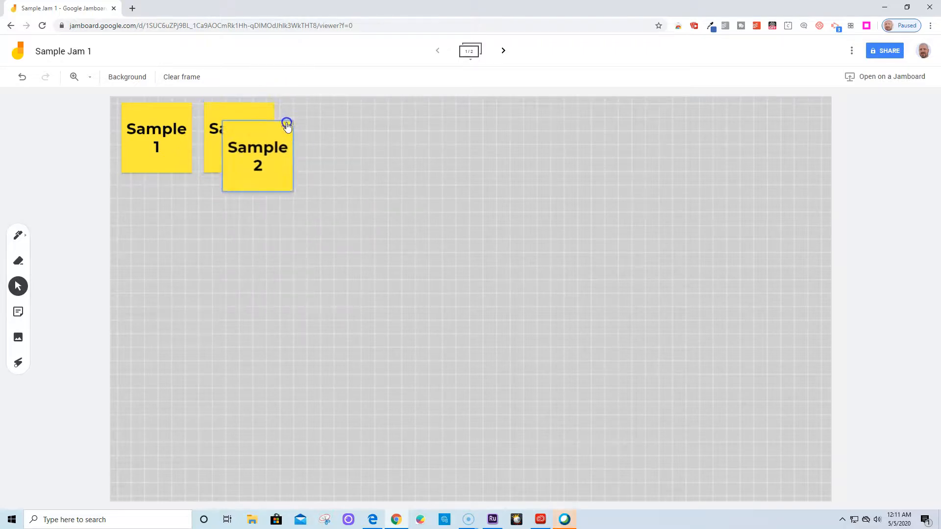
pyautogui.moveTo(255, 164); pyautogui.dragTo(316, 149)
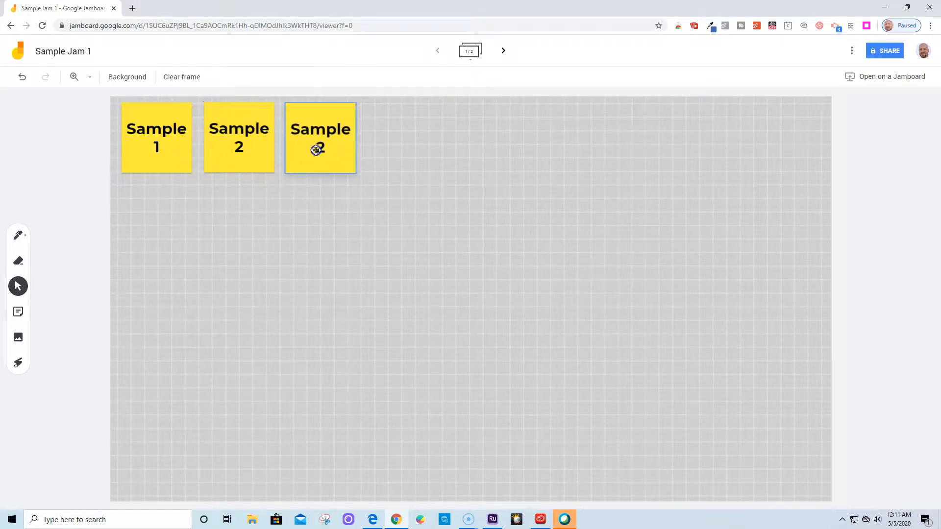
# Step: Recolor the third sticky note blue and change its text to "Sample 3"
pyautogui.doubleClick(316, 150)
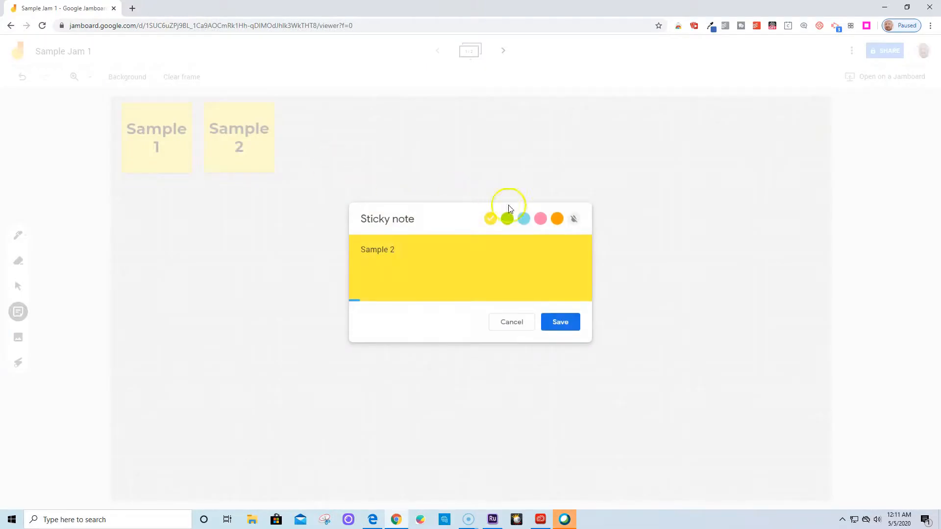
pyautogui.click(523, 219)
pyautogui.click(416, 250)
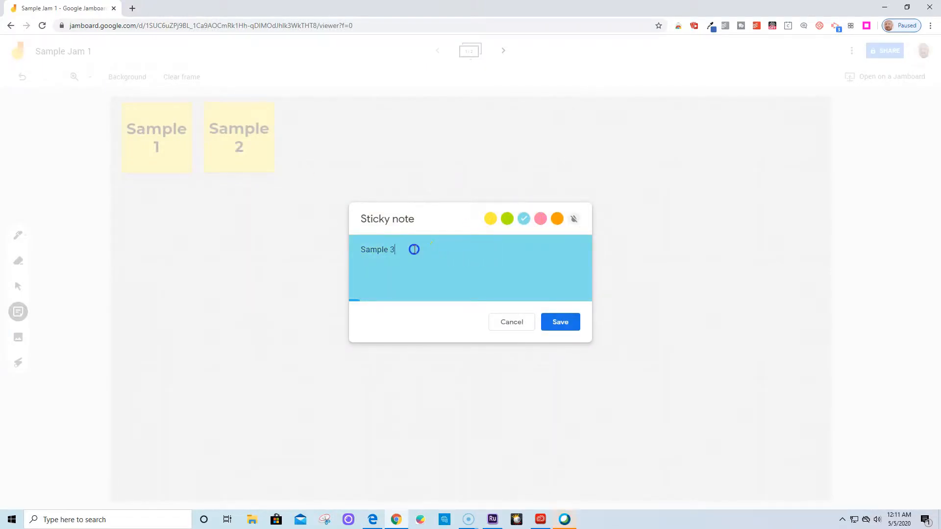
pyautogui.click(569, 327)
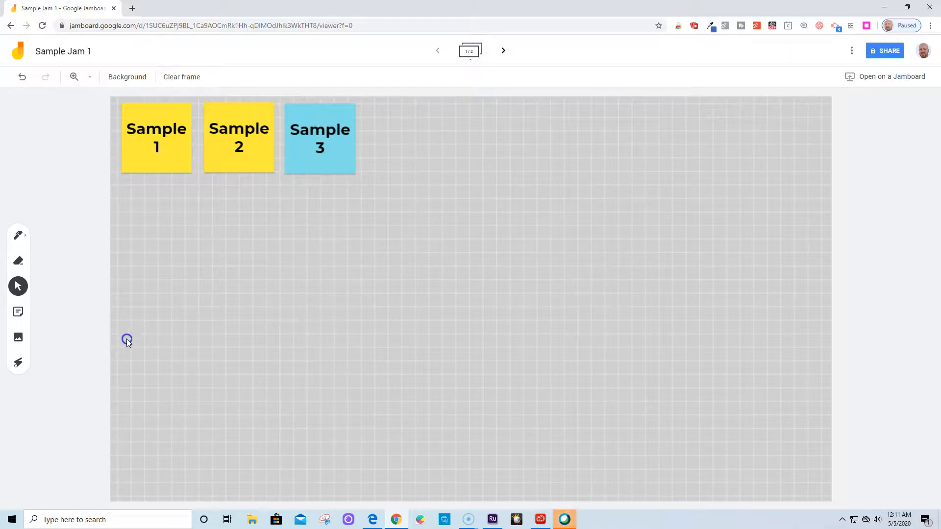
# Step: Spread the notes along the frame's upper edge, with "Sample 3" near the right corner and "Sample 2" near the middle
pyautogui.moveTo(18, 311); pyautogui.dragTo(134, 245)
pyautogui.click(263, 261)
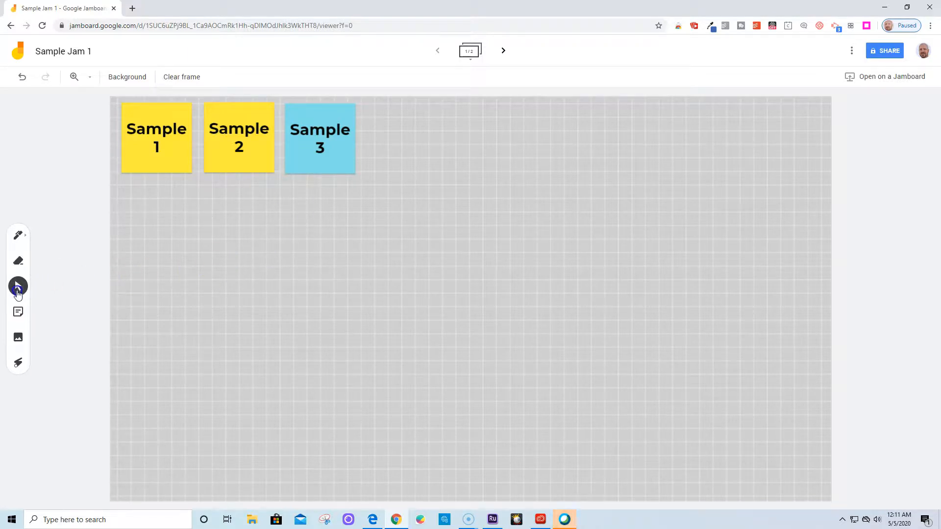
pyautogui.moveTo(312, 159); pyautogui.dragTo(756, 160)
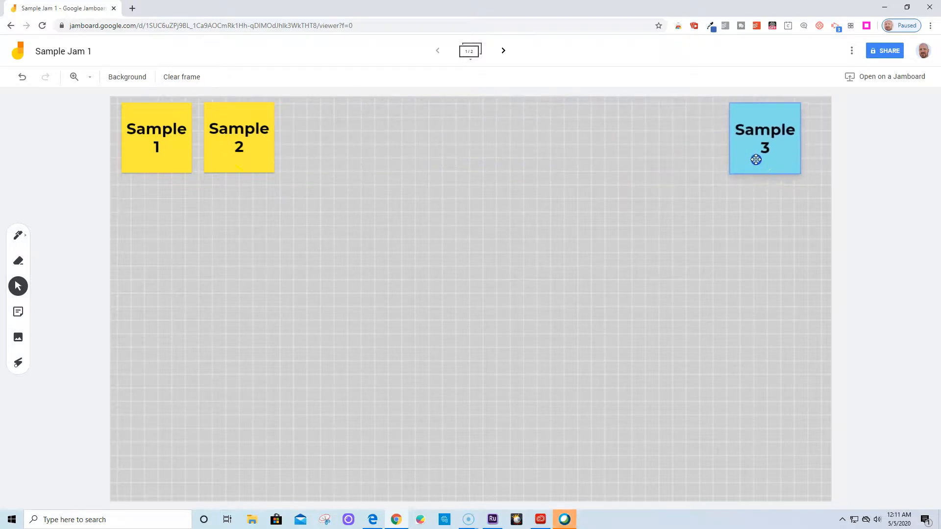
pyautogui.moveTo(250, 154); pyautogui.dragTo(445, 157)
pyautogui.click(126, 183)
pyautogui.click(441, 147)
pyautogui.click(410, 244)
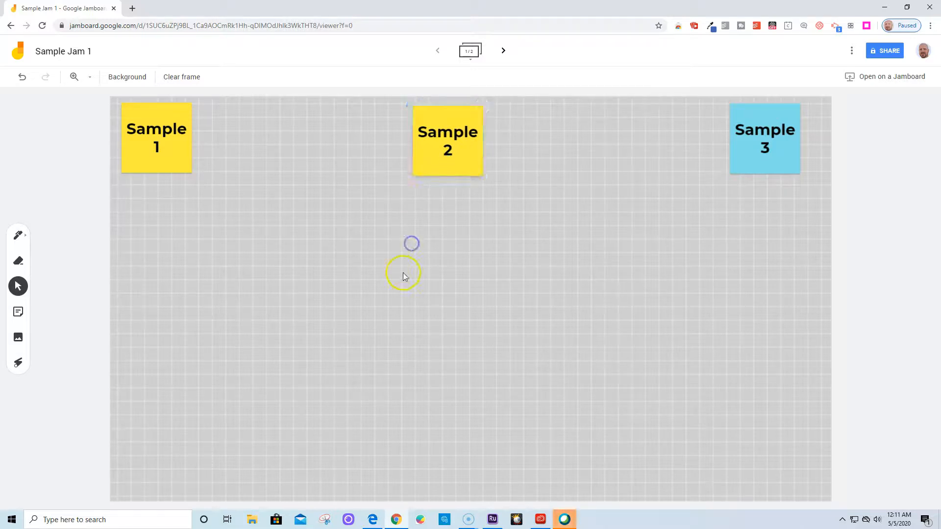
# Step: Look through the image sources: Google Image Search and Google Drive's Recent, Shared drives, Shared with me and My Drive
pyautogui.click(17, 339)
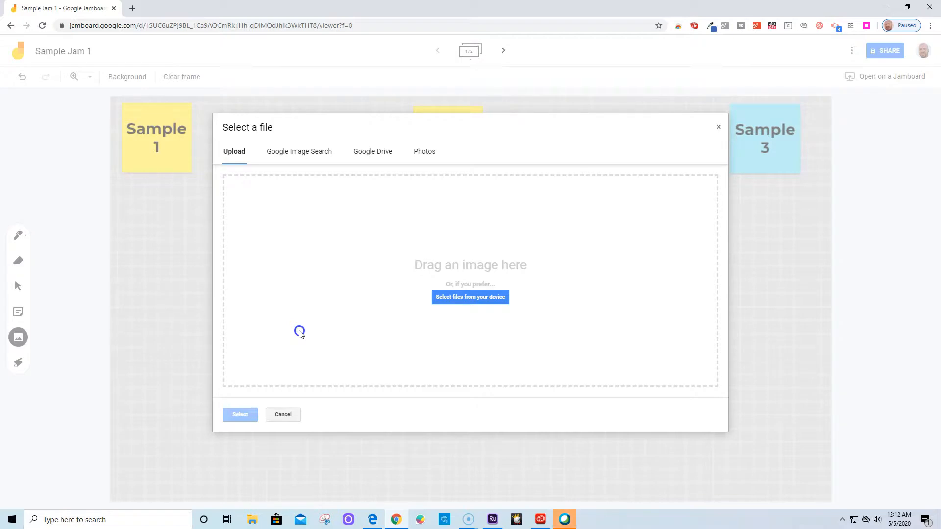
pyautogui.click(275, 153)
pyautogui.click(348, 149)
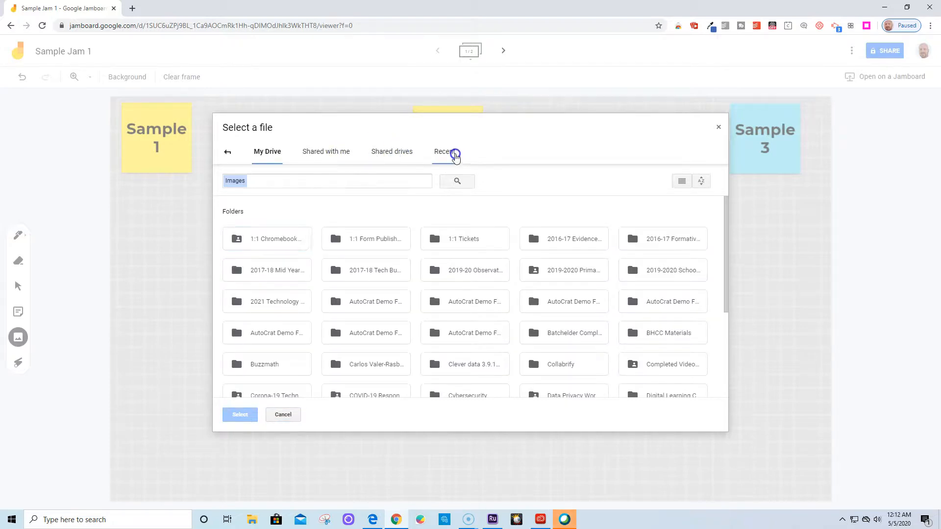
pyautogui.click(455, 155)
pyautogui.click(387, 155)
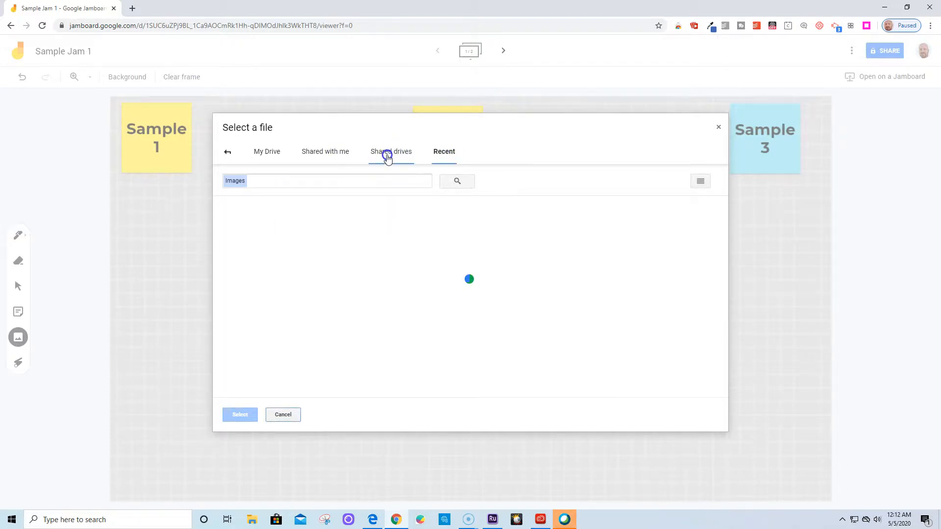
pyautogui.click(321, 157)
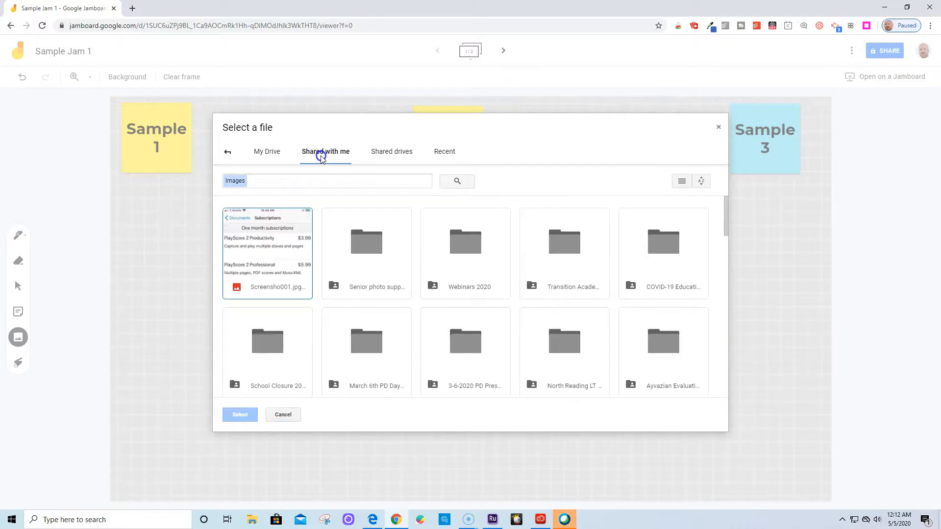
pyautogui.click(268, 152)
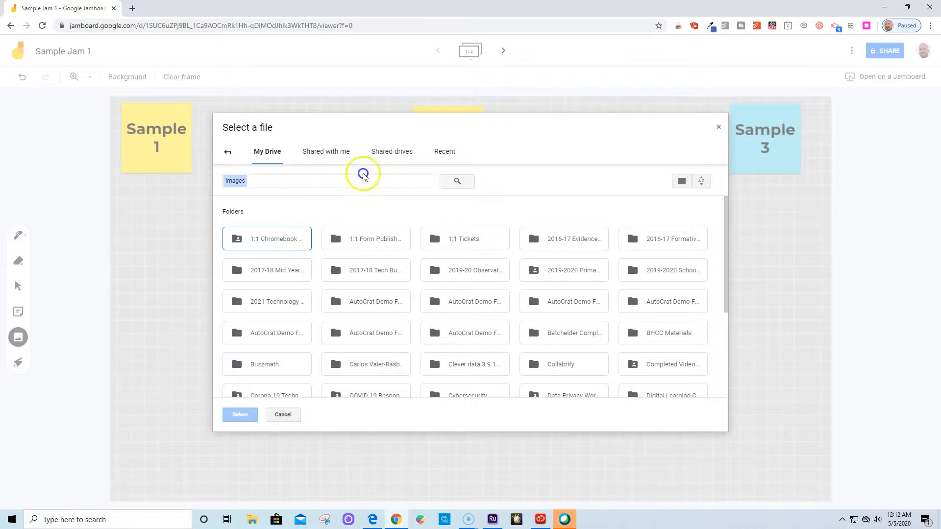
pyautogui.click(458, 182)
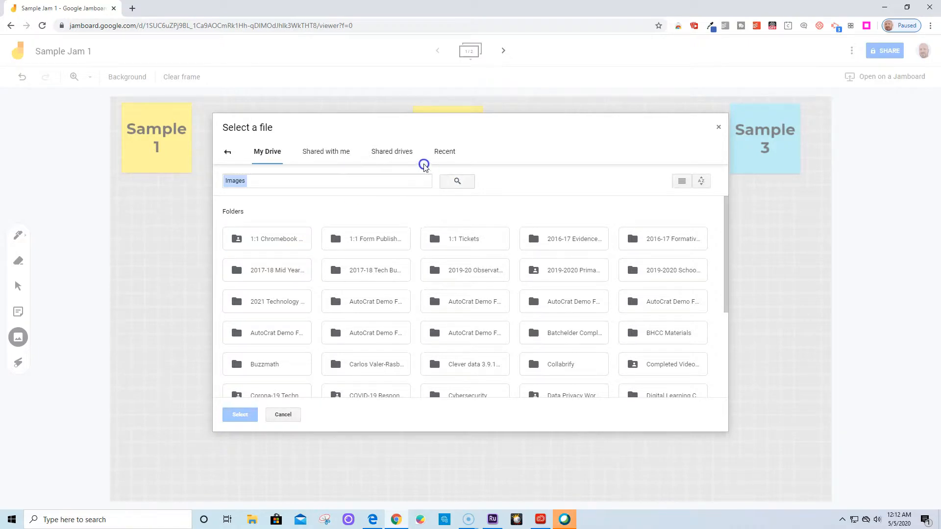
# Step: Insert the arcade photo from Google Drive's recent images and shrink it to a bit over half its width
pyautogui.click(399, 152)
pyautogui.click(445, 152)
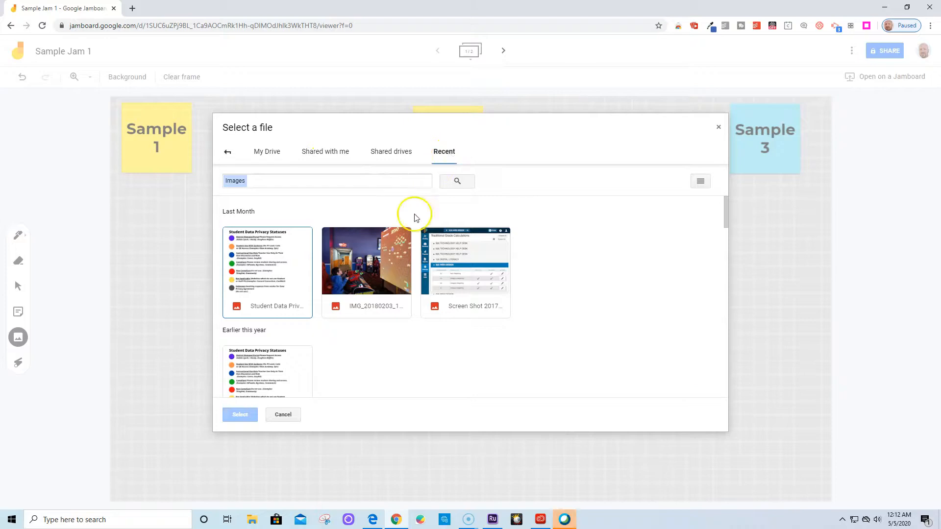
pyautogui.click(368, 266)
pyautogui.click(239, 415)
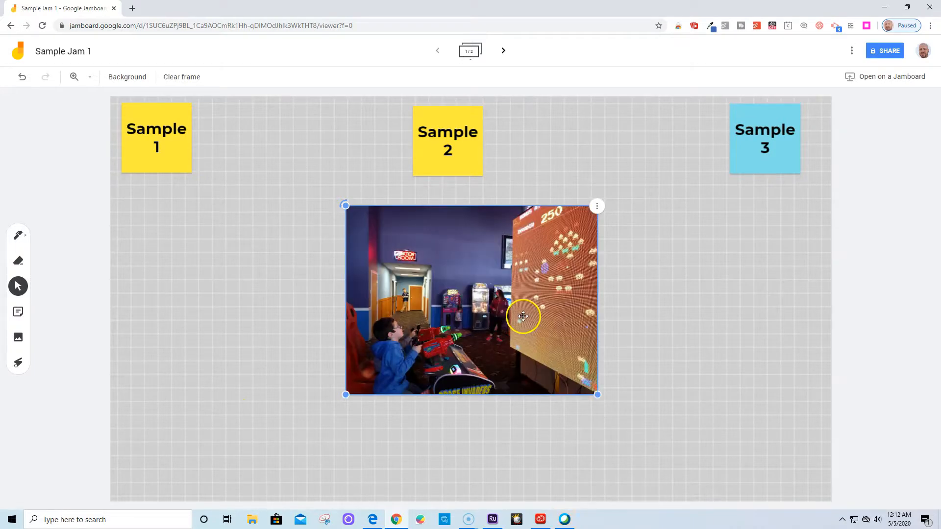
pyautogui.moveTo(348, 205); pyautogui.dragTo(380, 233)
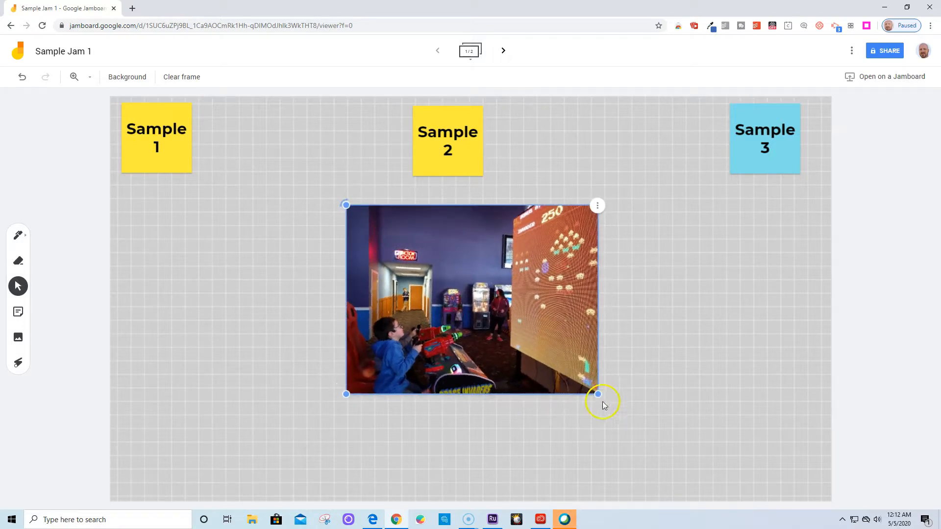
pyautogui.moveTo(597, 394); pyautogui.dragTo(492, 330)
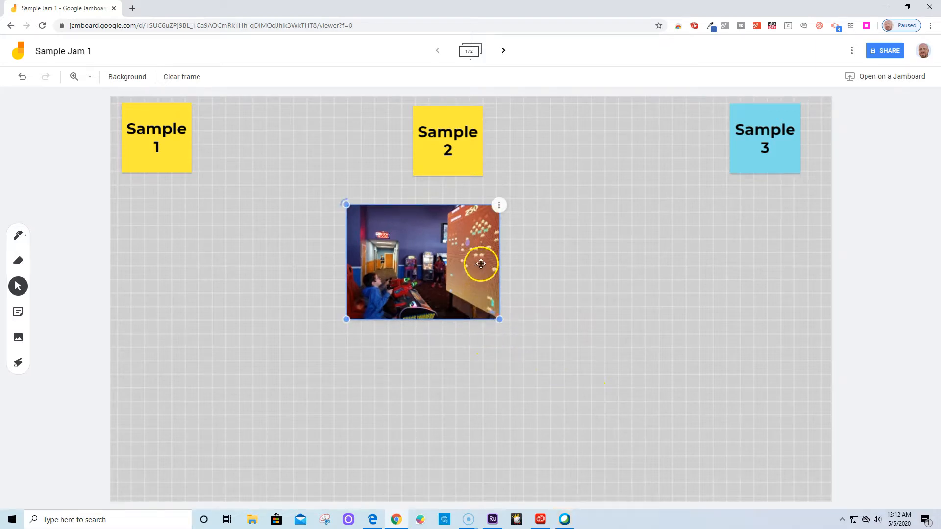
# Step: Duplicate the arcade photo, place the copy to its right, and move the original below the "Sample 1" note
pyautogui.click(499, 206)
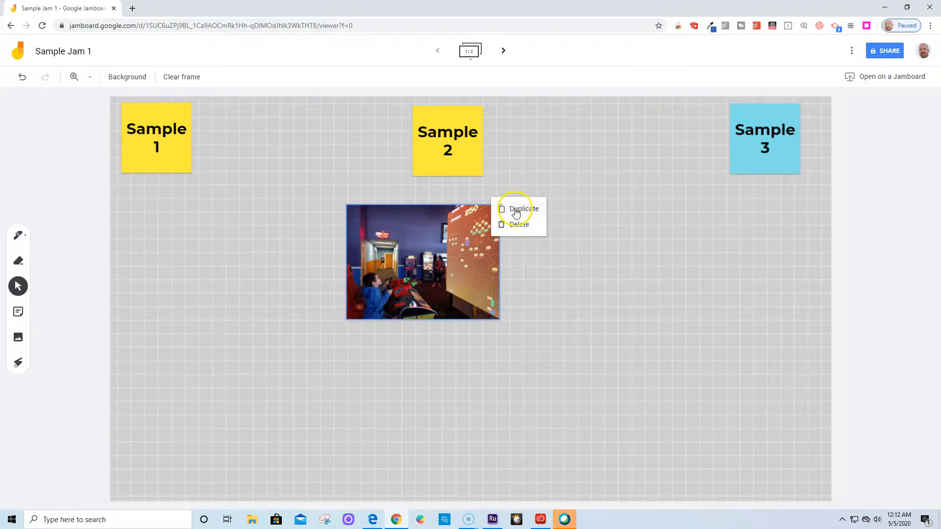
pyautogui.click(521, 208)
pyautogui.moveTo(445, 286); pyautogui.dragTo(598, 271)
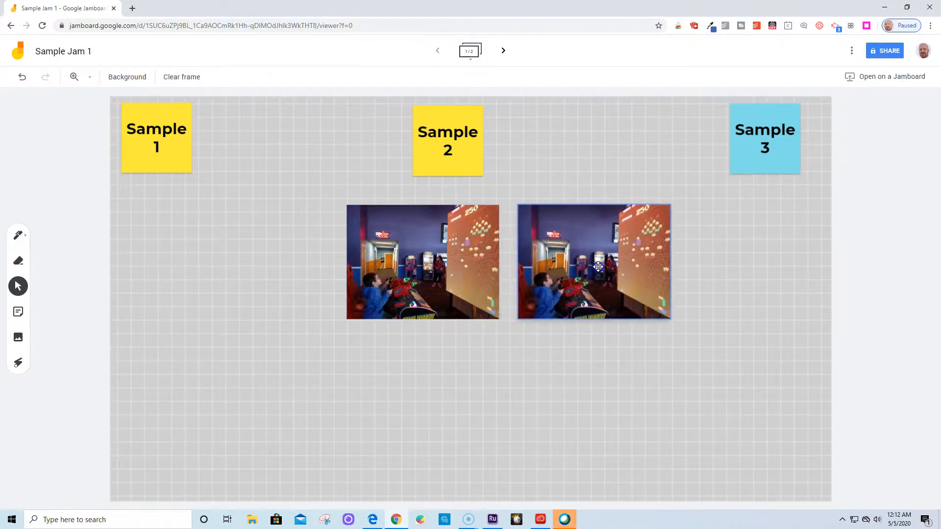
pyautogui.moveTo(472, 288); pyautogui.dragTo(241, 292)
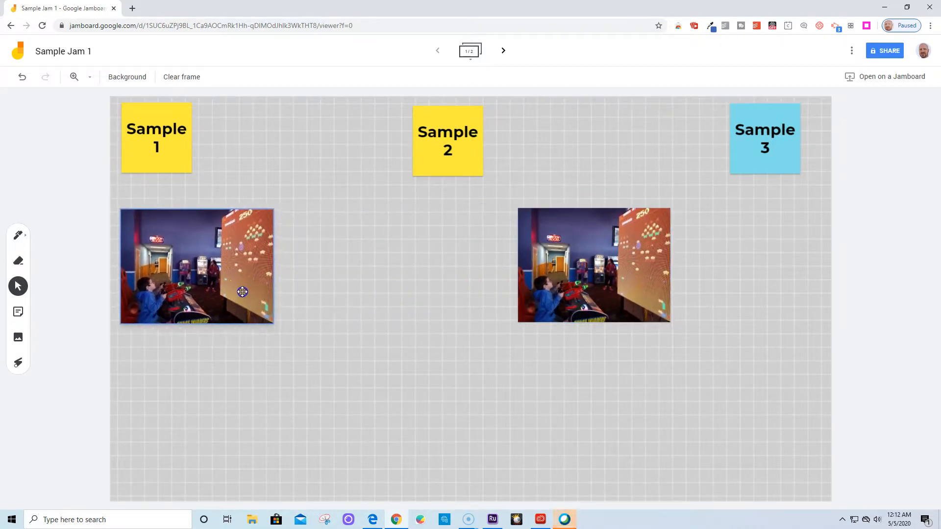
# Step: Move the second arcade photo below the "Sample 2" note, duplicate it, and place the new copy below the "Sample 3" note
pyautogui.click(577, 300)
pyautogui.moveTo(577, 300); pyautogui.dragTo(430, 301)
pyautogui.click(528, 210)
pyautogui.click(549, 212)
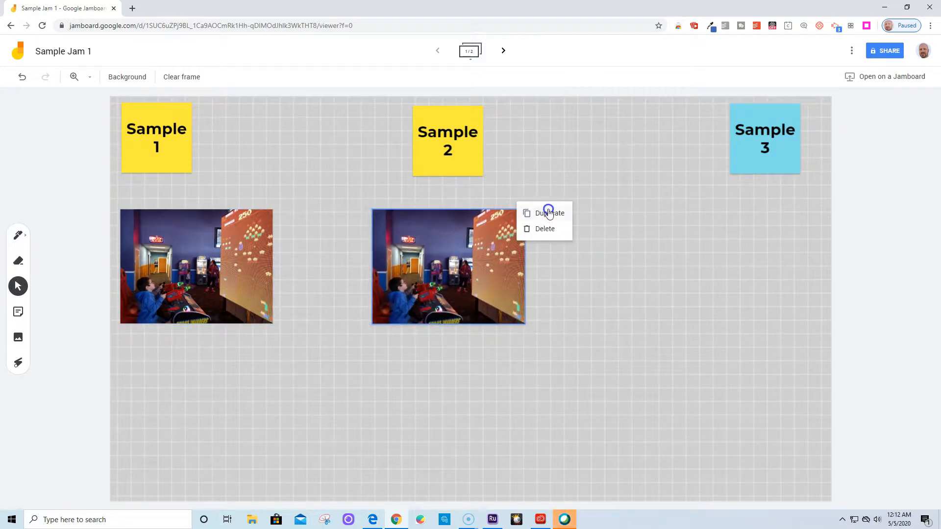
pyautogui.moveTo(482, 268); pyautogui.dragTo(756, 251)
pyautogui.click(580, 374)
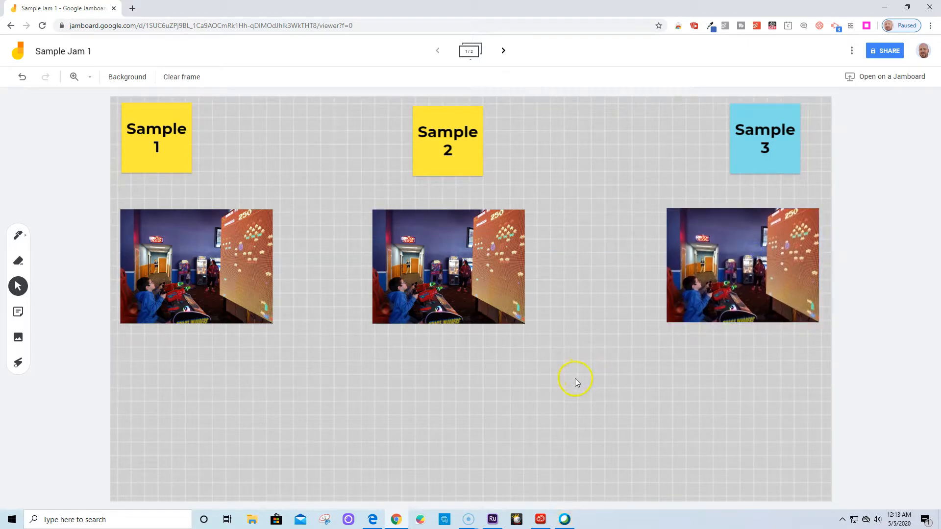
pyautogui.click(268, 363)
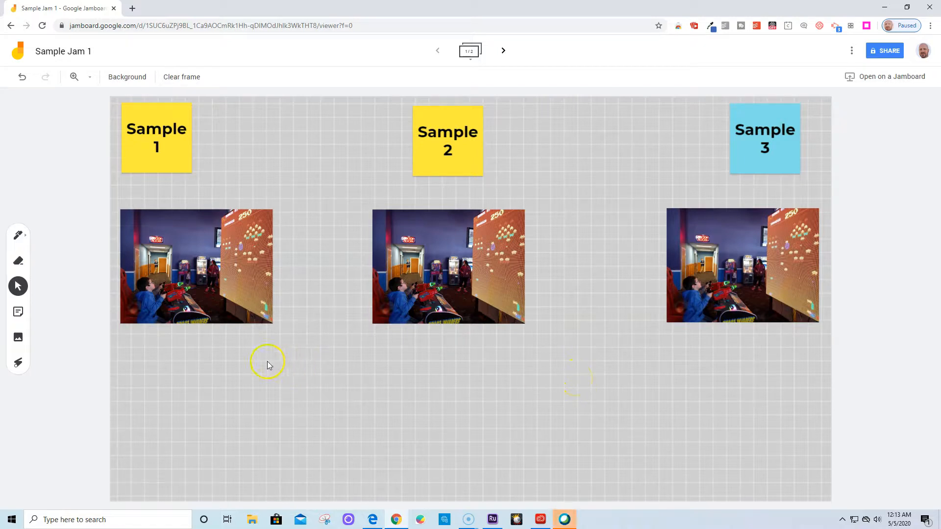
pyautogui.click(225, 314)
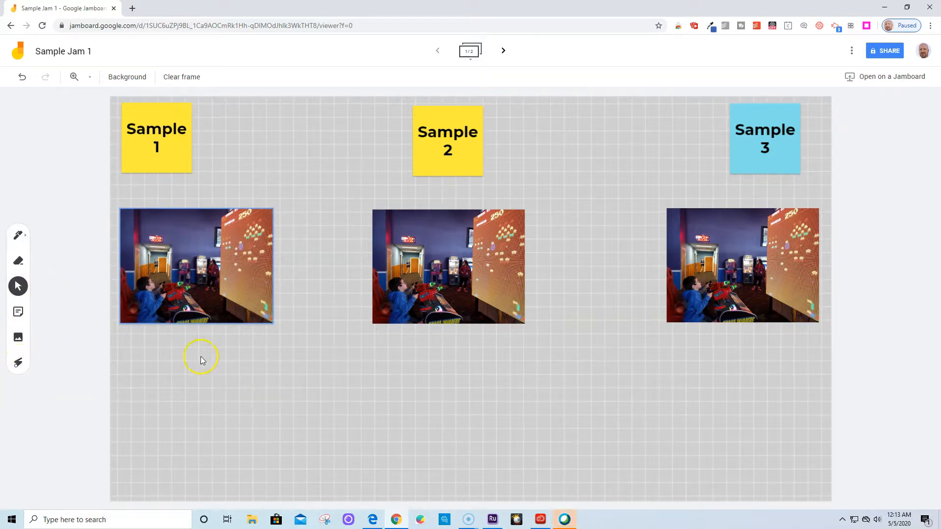
# Step: Create a green sticky note reading "Answers: Type here" followed by a long row of dots
pyautogui.click(25, 316)
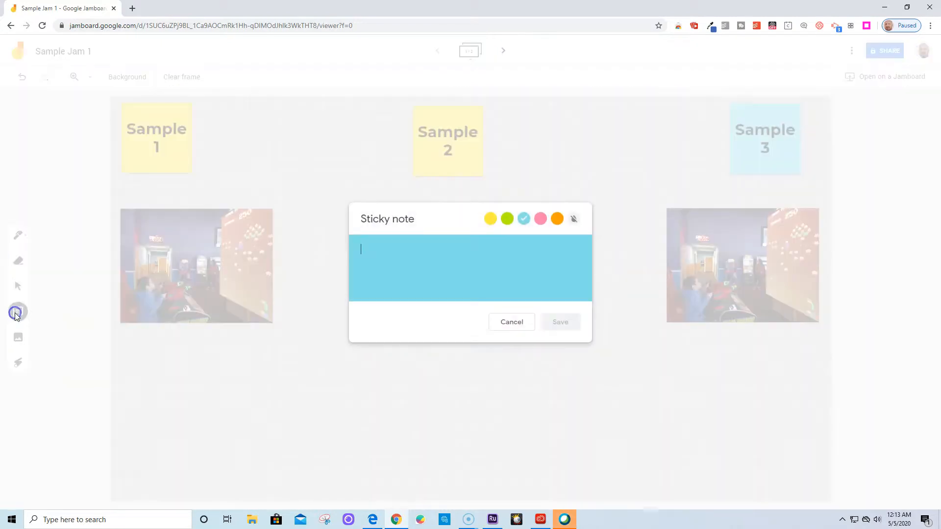
pyautogui.click(490, 219)
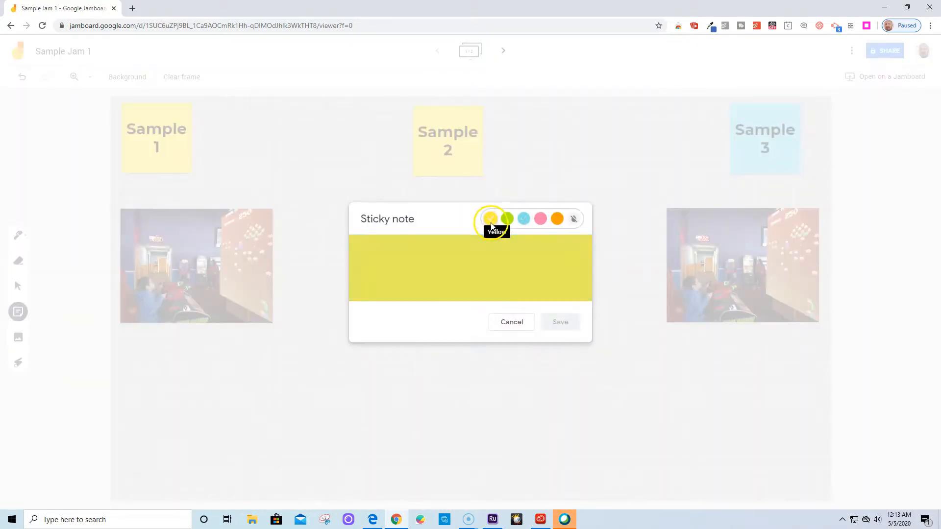
pyautogui.click(508, 219)
pyautogui.click(511, 255)
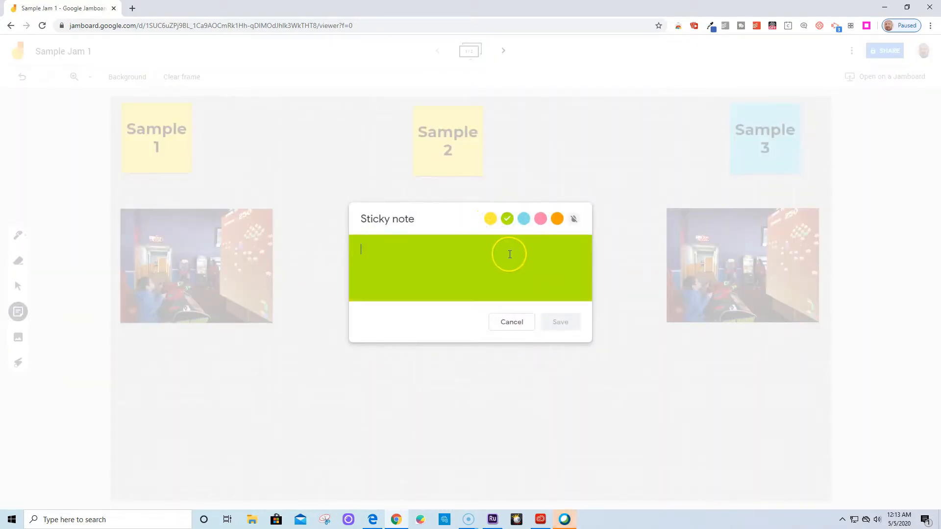
pyautogui.write('Answers')
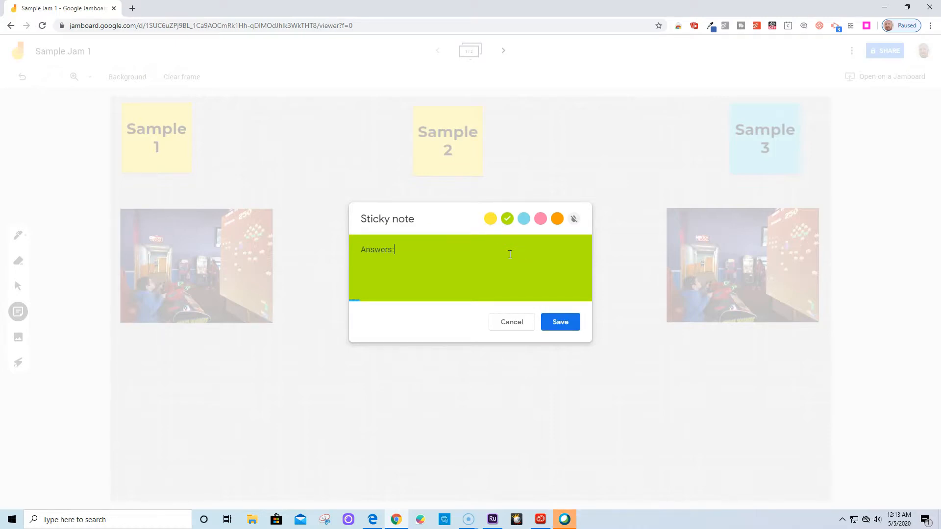
pyautogui.write(': Type her')
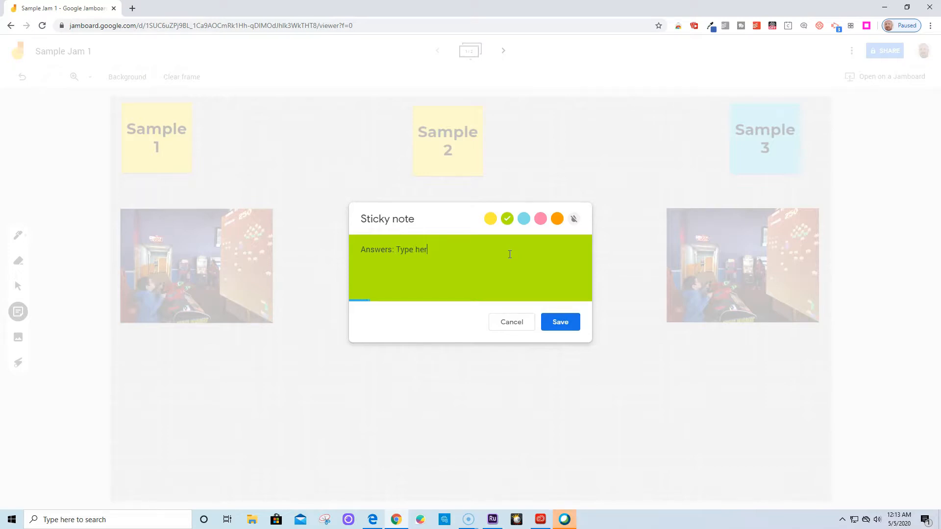
pyautogui.write('e....................................')
pyautogui.click(559, 324)
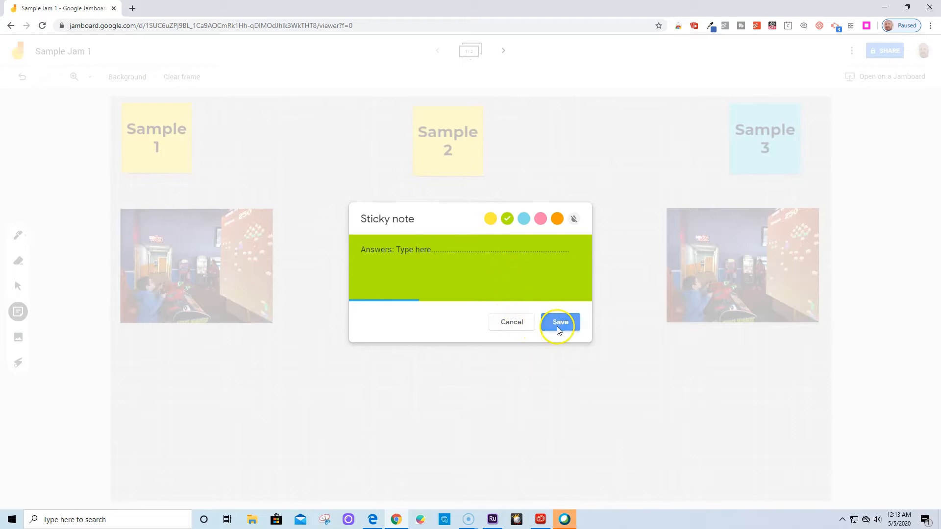
pyautogui.click(512, 322)
# Step: Place the green answers note below the first arcade photo and enlarge it to about twice its width
pyautogui.moveTo(224, 142); pyautogui.dragTo(155, 373)
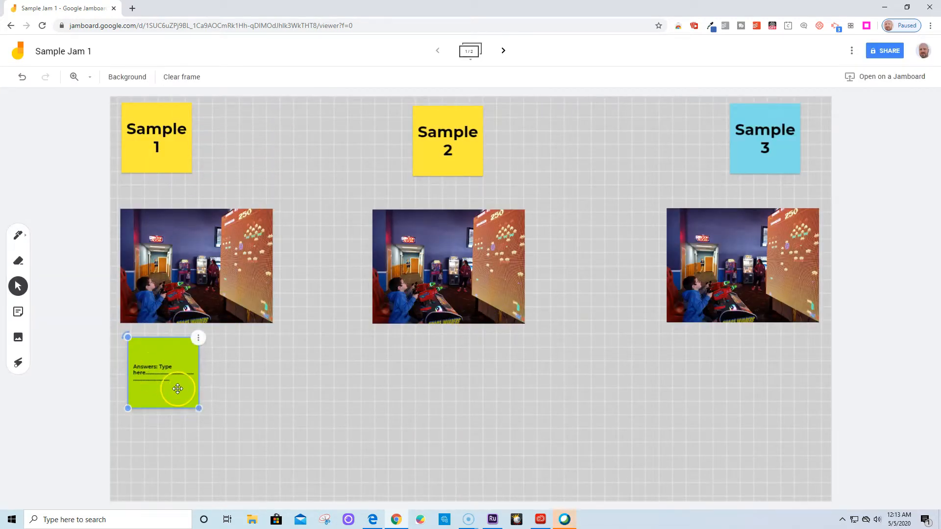
pyautogui.moveTo(199, 408); pyautogui.dragTo(212, 445)
pyautogui.click(341, 442)
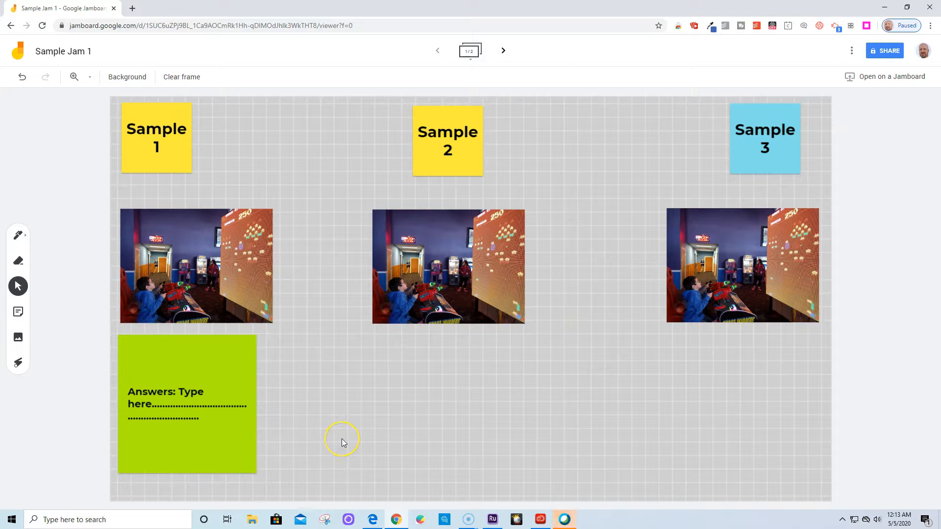